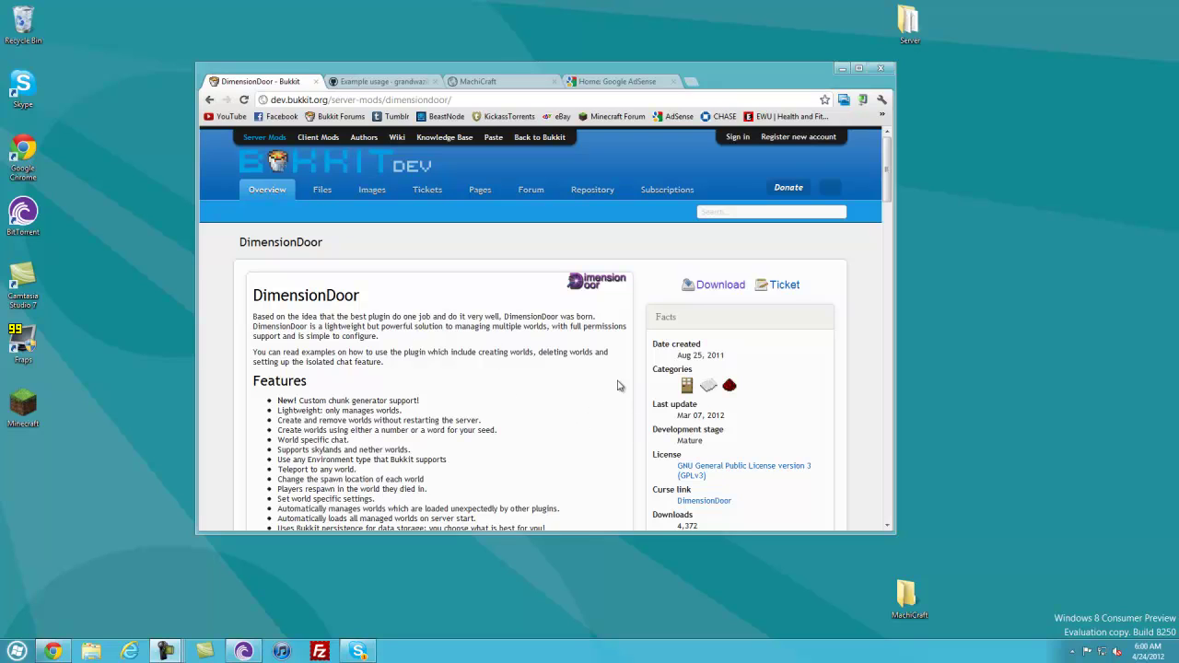
# Bring the DimensionDoor plugin page forward in Chrome and scroll through its feature list
pyautogui.click(590, 422)
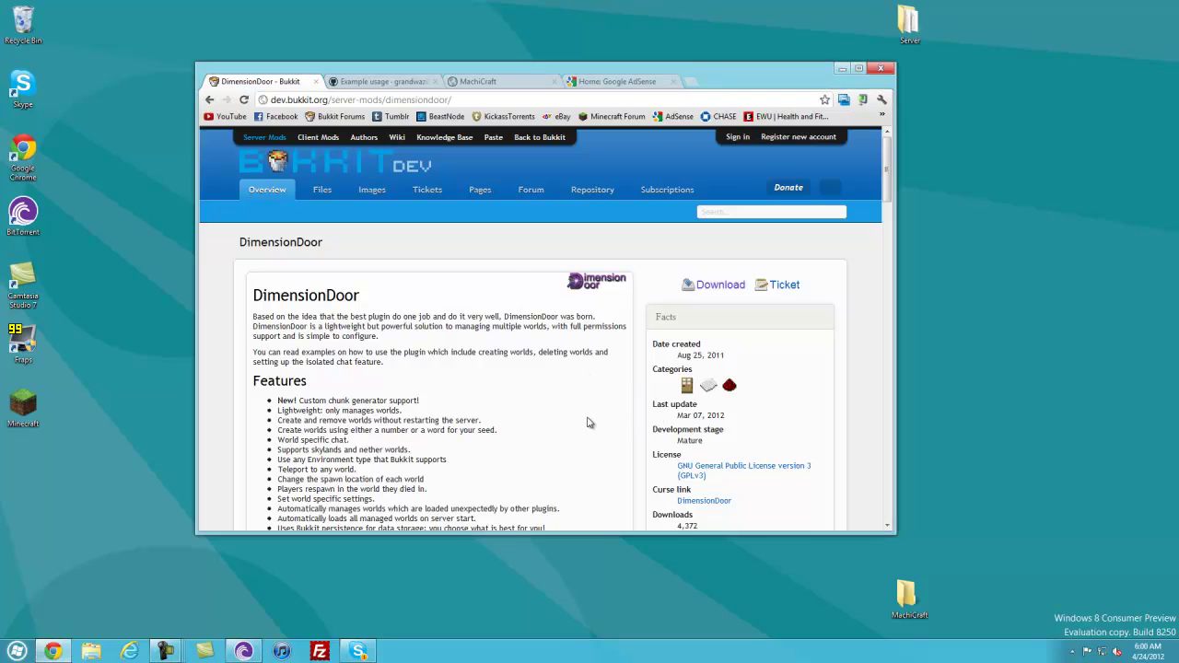
pyautogui.scroll(-2, 590, 422)
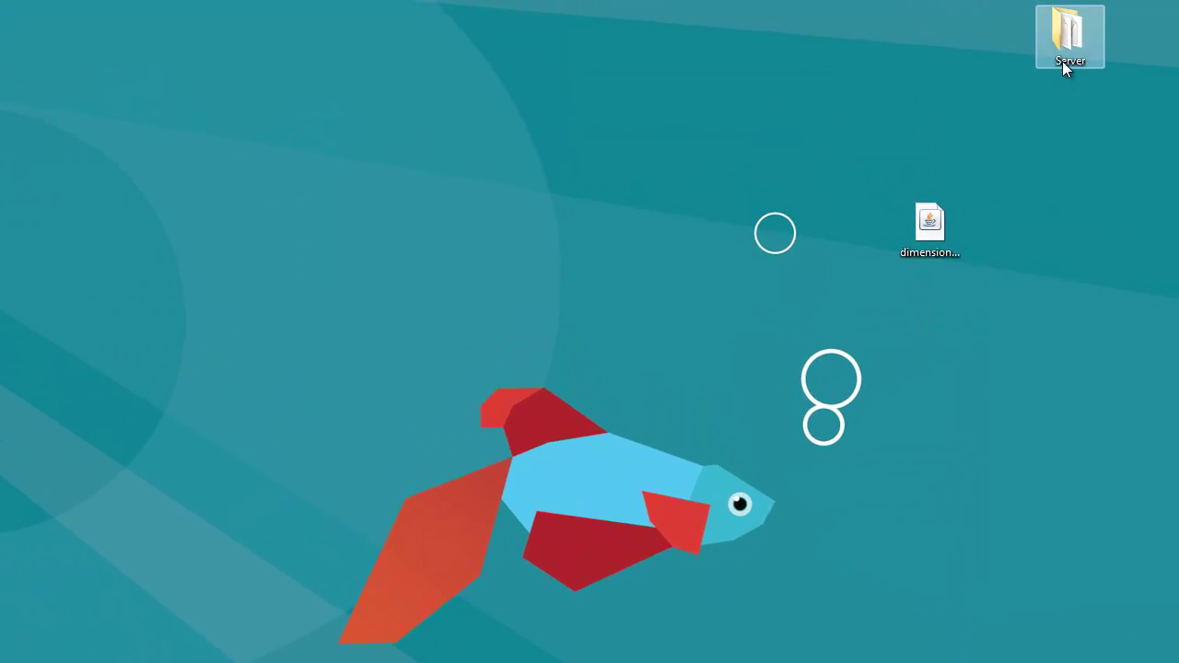
# Move dimension-door-2.0.2 into Server's plugins folder and launch the server with the run script
pyautogui.doubleClick(1062, 61)
pyautogui.moveTo(376, 108); pyautogui.dragTo(602, 146)
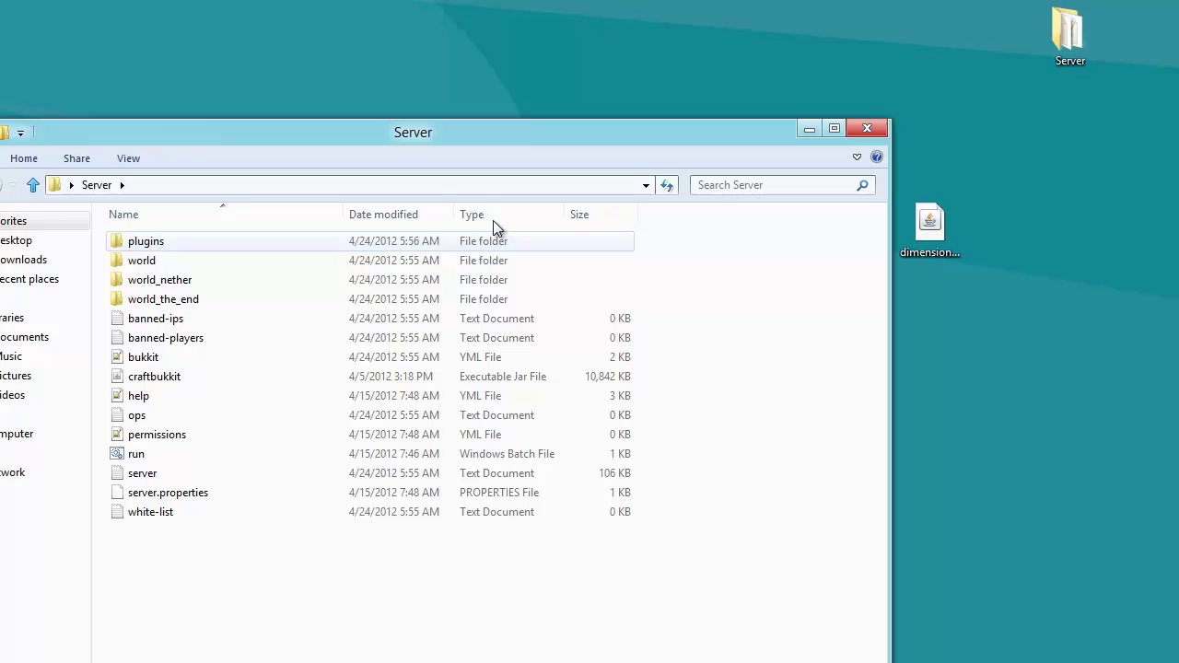
pyautogui.doubleClick(176, 242)
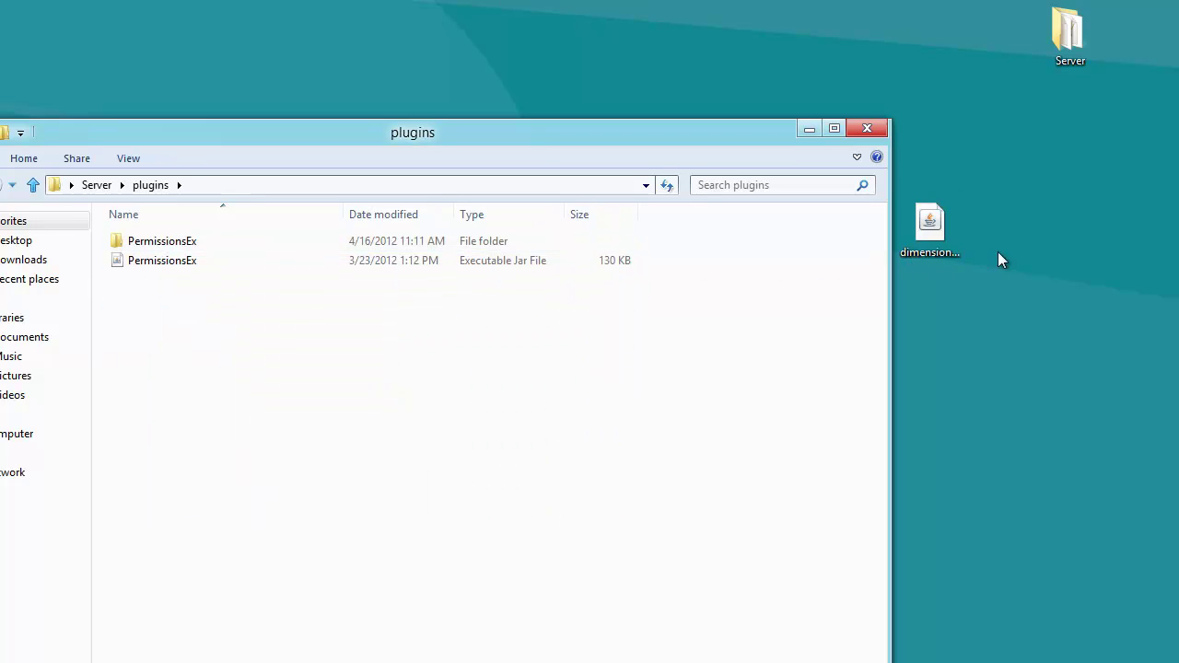
pyautogui.moveTo(930, 226); pyautogui.dragTo(479, 373)
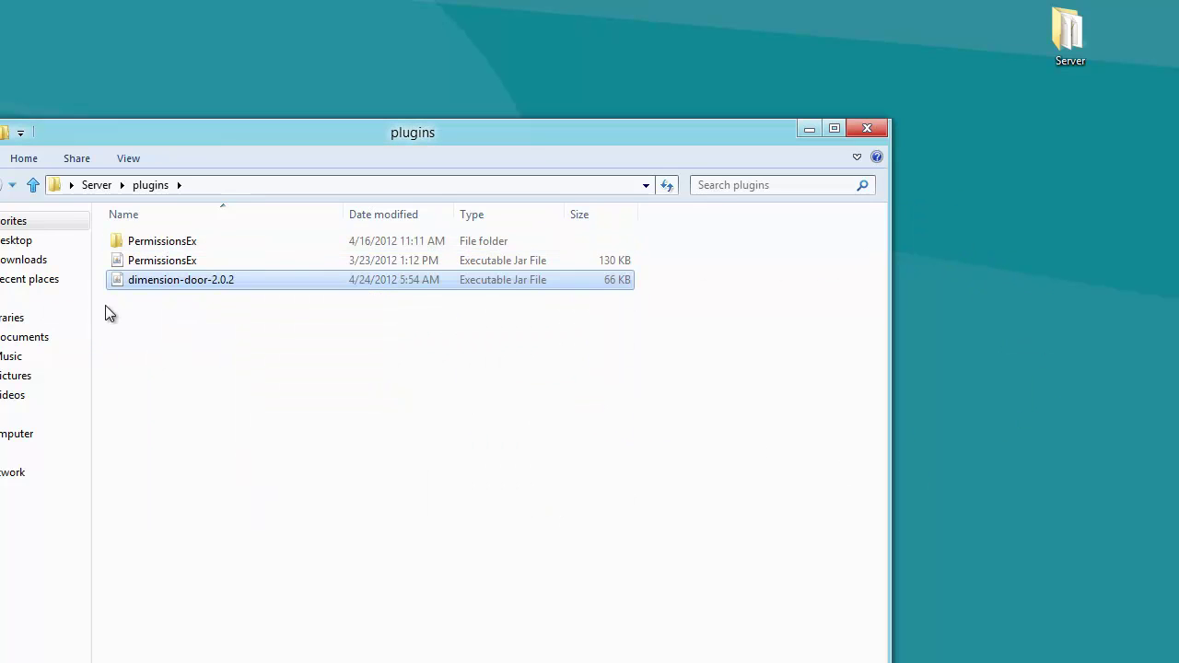
pyautogui.click(96, 185)
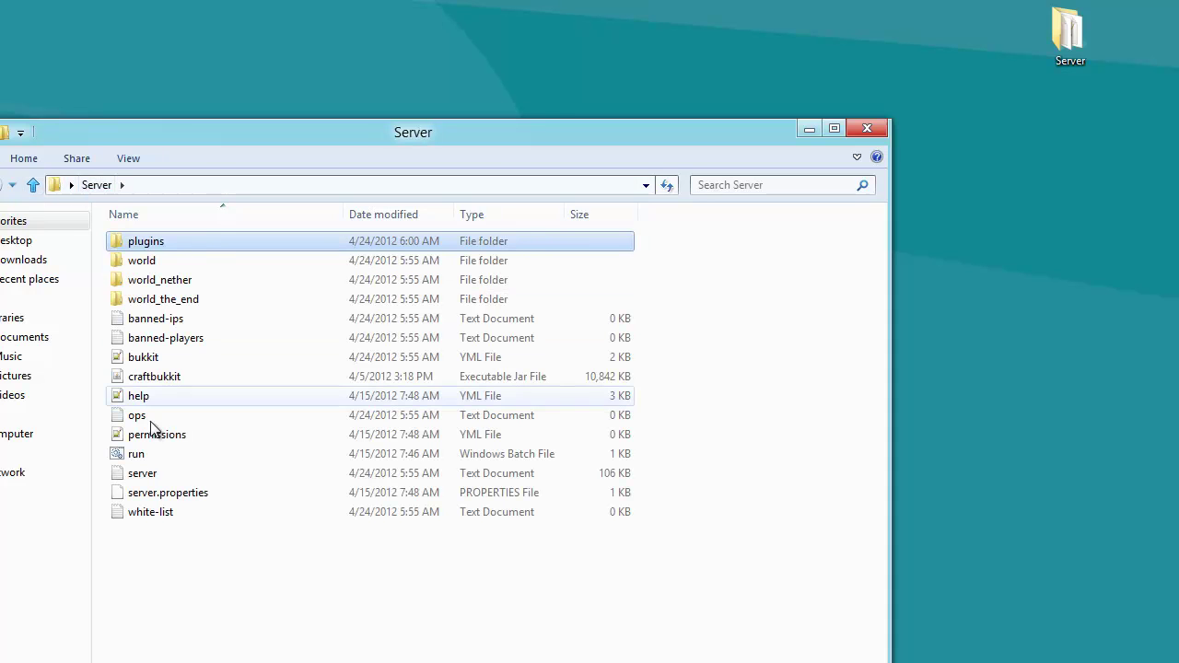
pyautogui.doubleClick(148, 455)
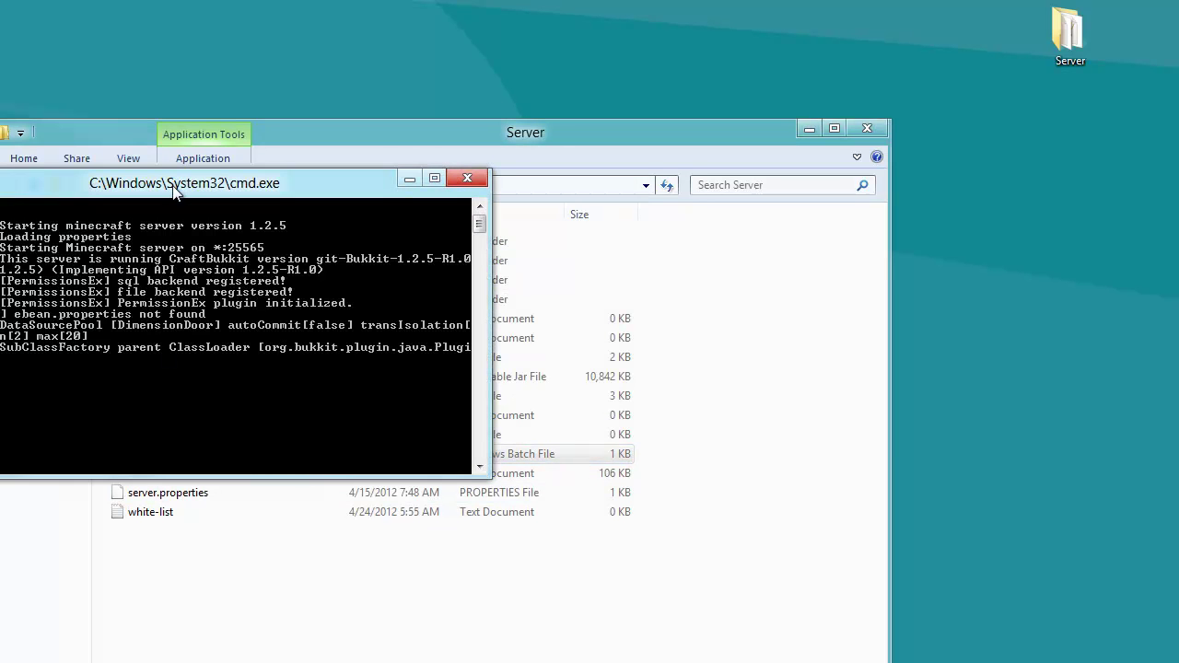
# Let the server load DimensionDoor v2.0.2, then stop it and close the console
pyautogui.moveTo(172, 184); pyautogui.dragTo(951, 178)
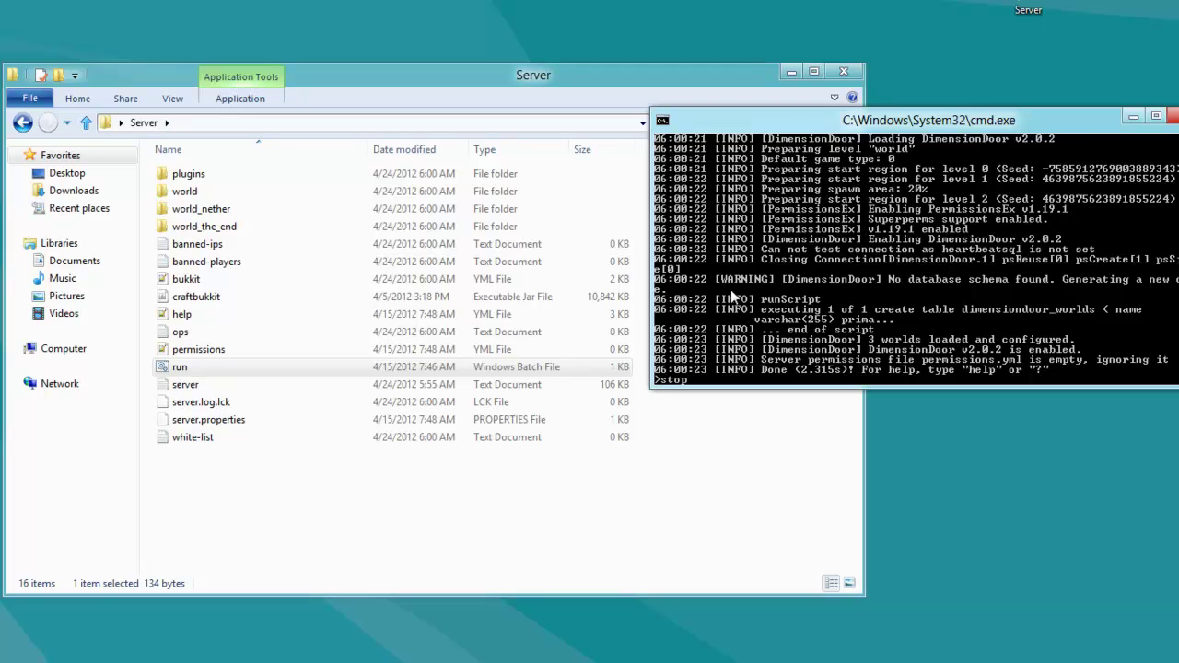
pyautogui.press('Return')
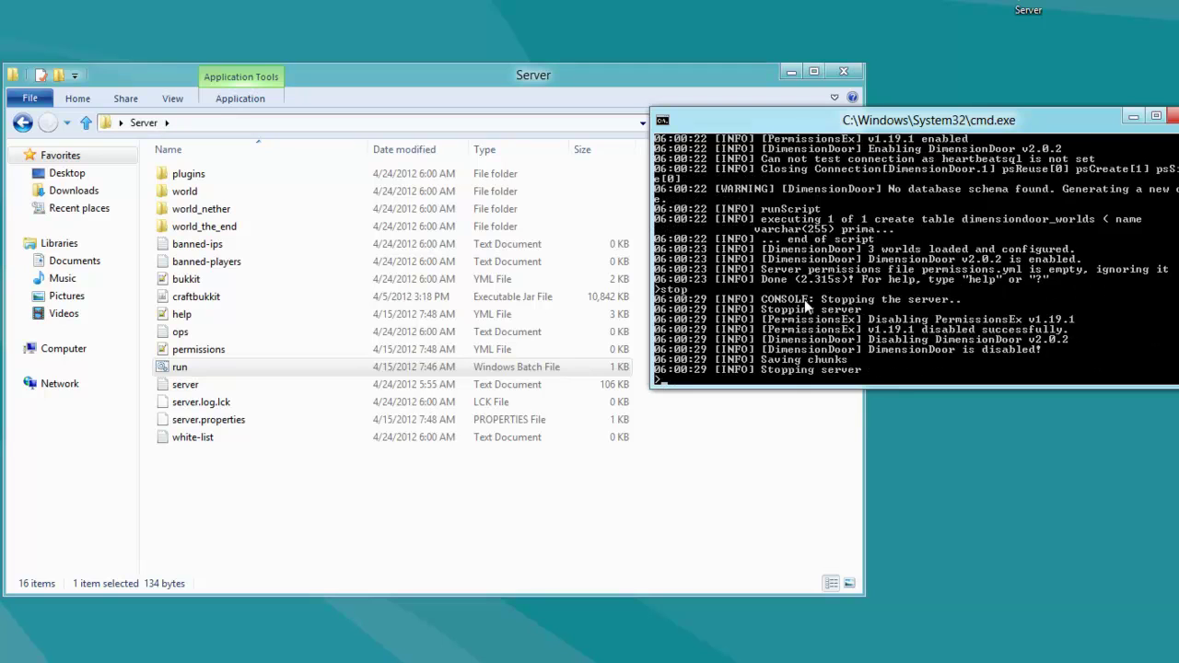
pyautogui.press('Return')
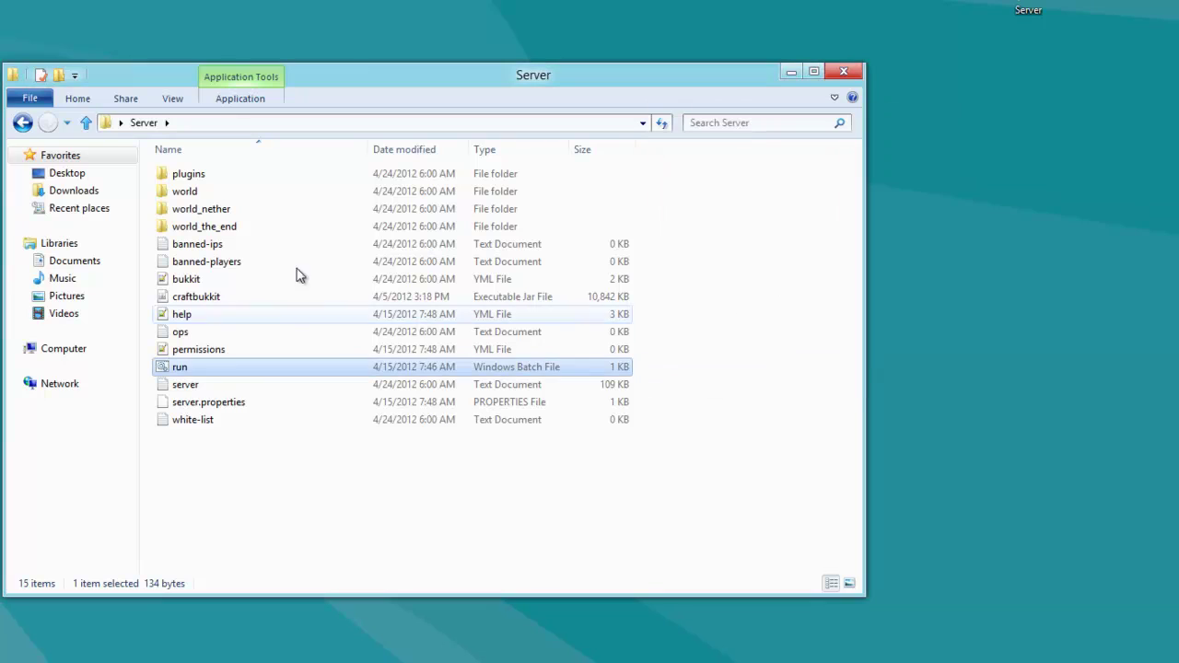
# Open DimensionDoor's config.yml from plugins > DimensionDoor in Notepad++
pyautogui.doubleClick(212, 178)
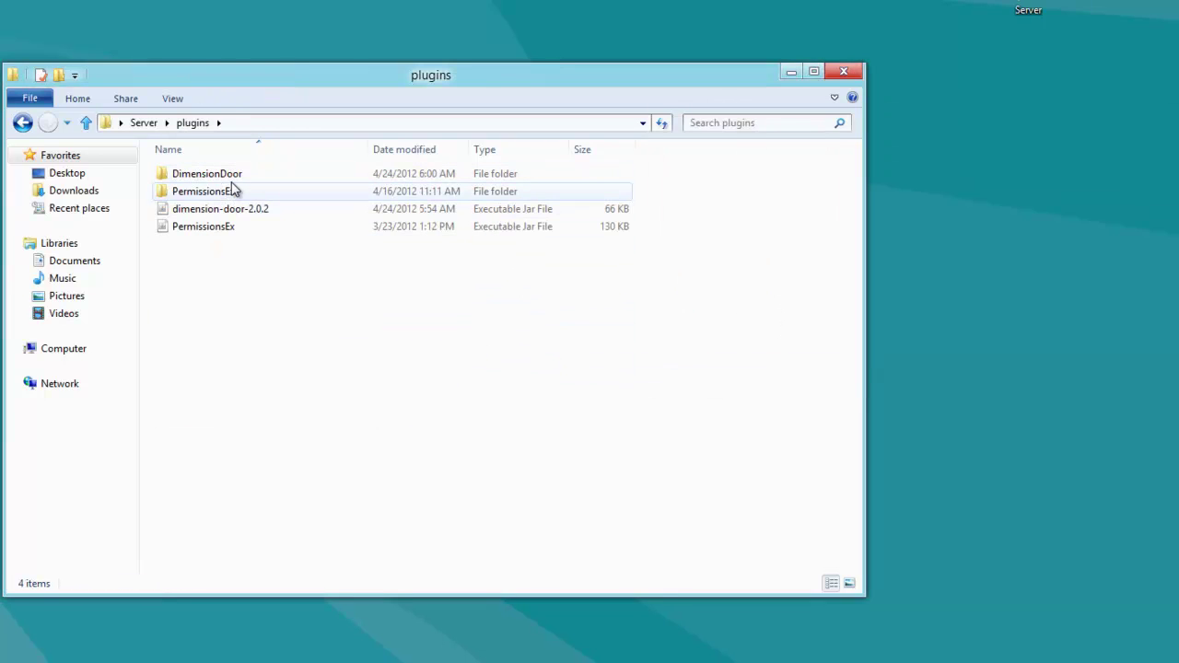
pyautogui.doubleClick(232, 179)
pyautogui.doubleClick(198, 173)
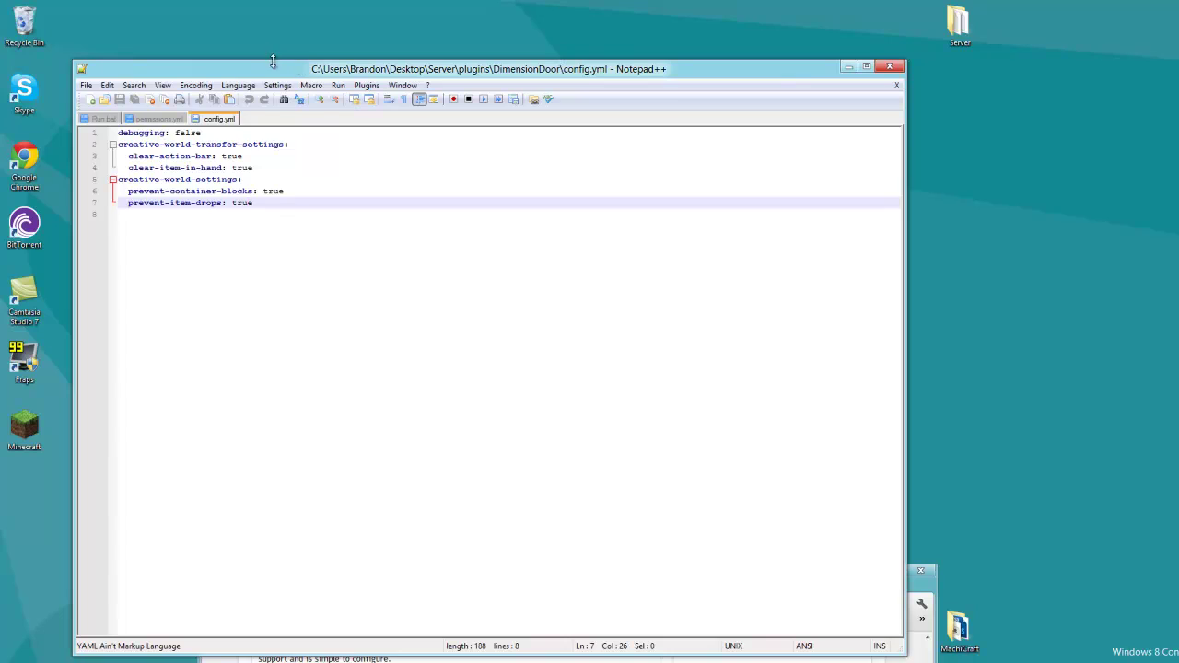
pyautogui.moveTo(273, 61); pyautogui.dragTo(590, 26)
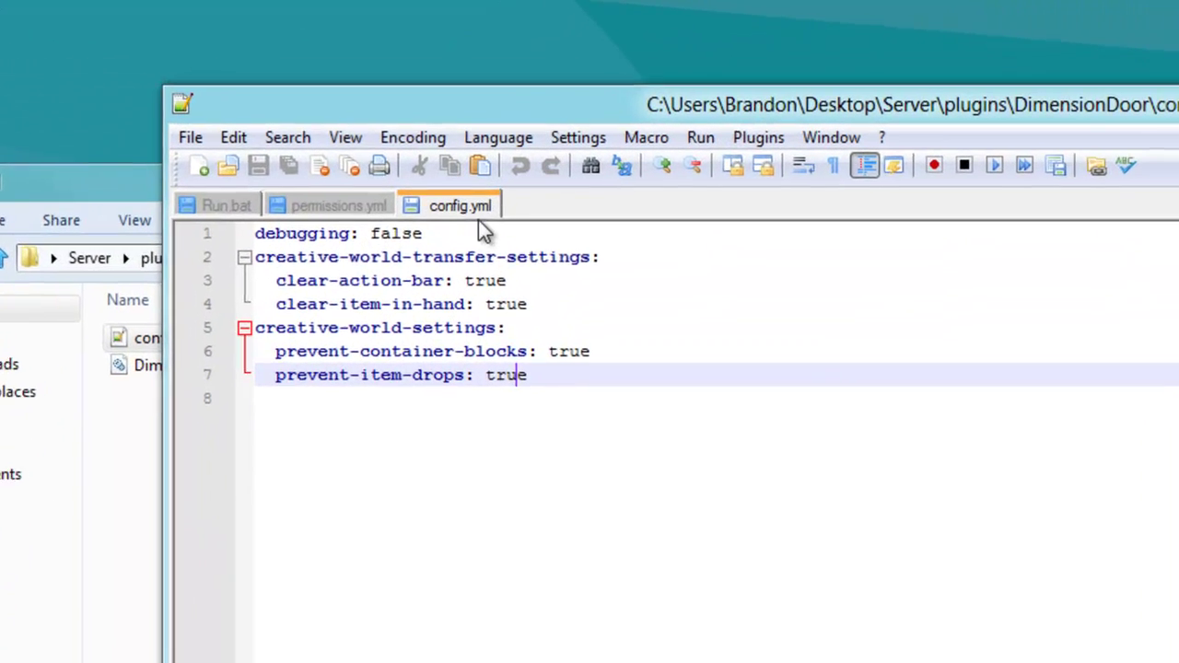
# Highlight the debugging, clear-action-bar, prevent-container-blocks and prevent-item-drops settings
pyautogui.moveTo(420, 236); pyautogui.dragTo(229, 236)
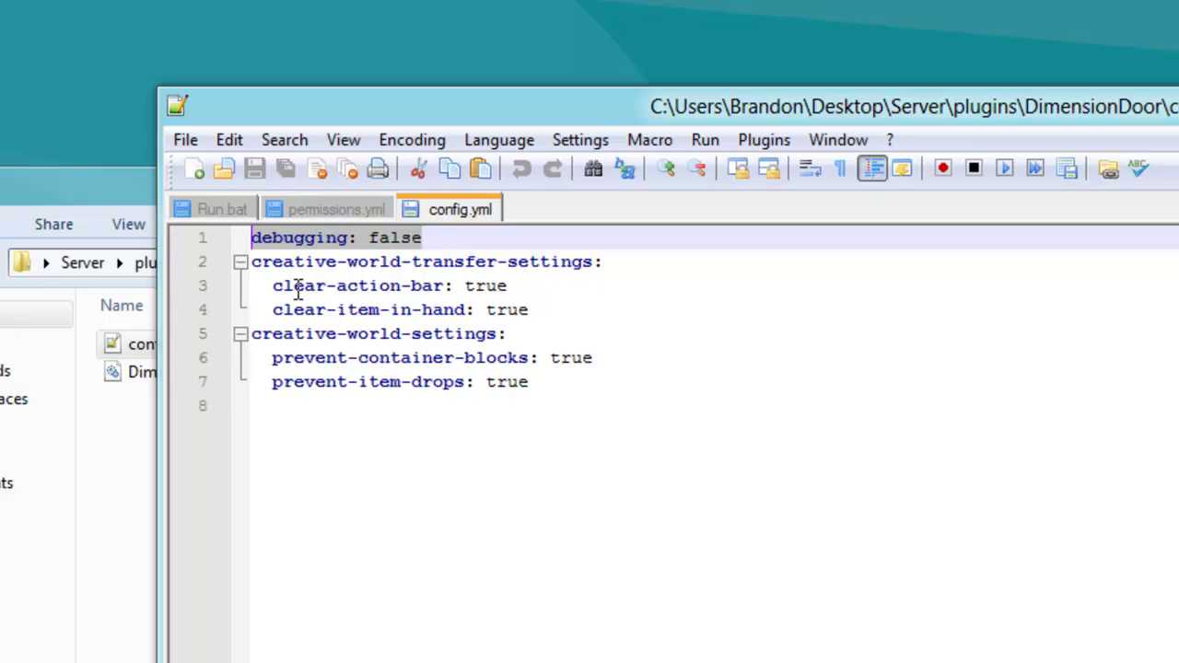
pyautogui.moveTo(275, 286); pyautogui.dragTo(508, 285)
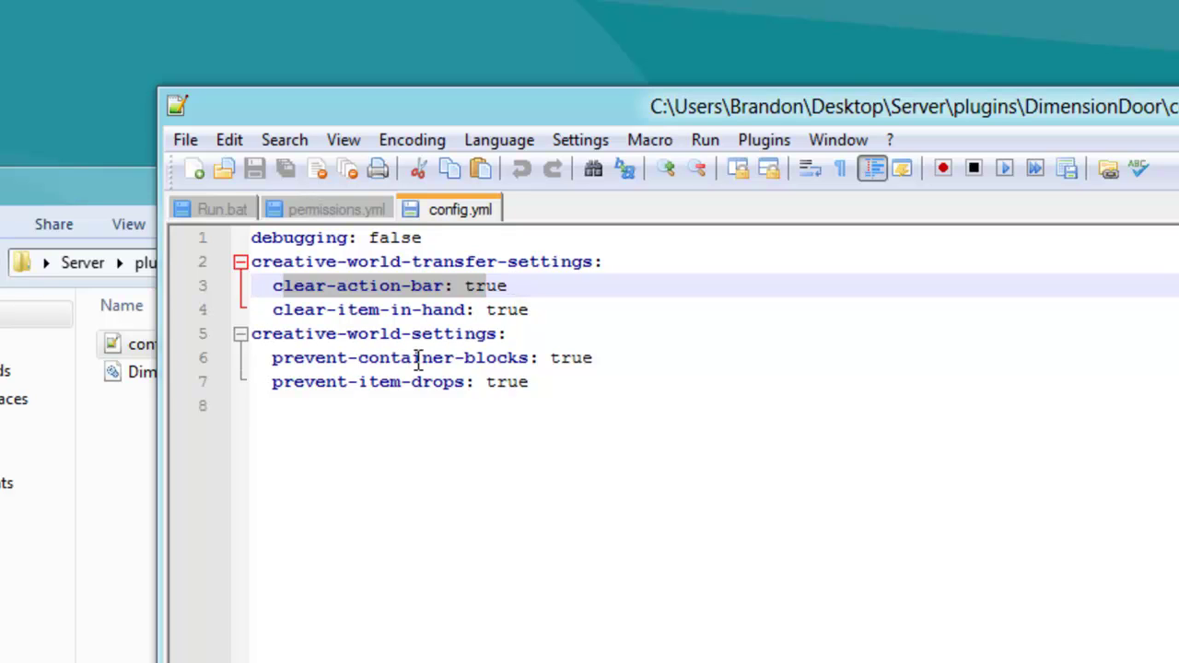
pyautogui.moveTo(594, 358); pyautogui.dragTo(564, 358)
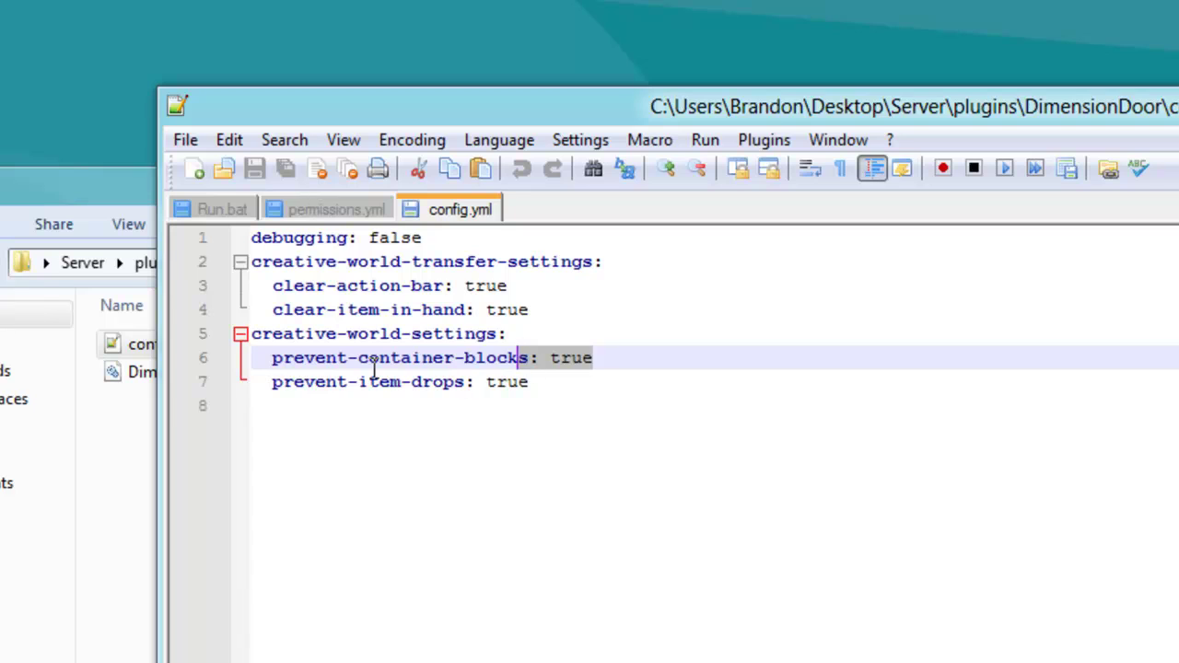
pyautogui.moveTo(274, 382); pyautogui.dragTo(531, 384)
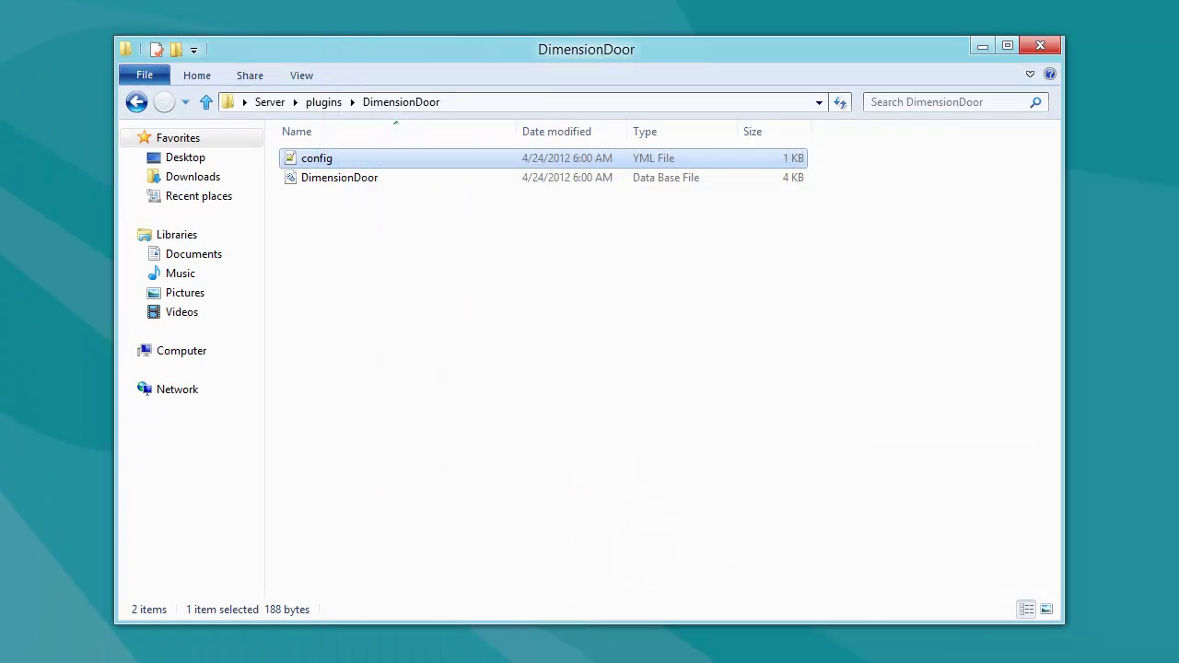
pyautogui.moveTo(840, 374); pyautogui.dragTo(588, 603)
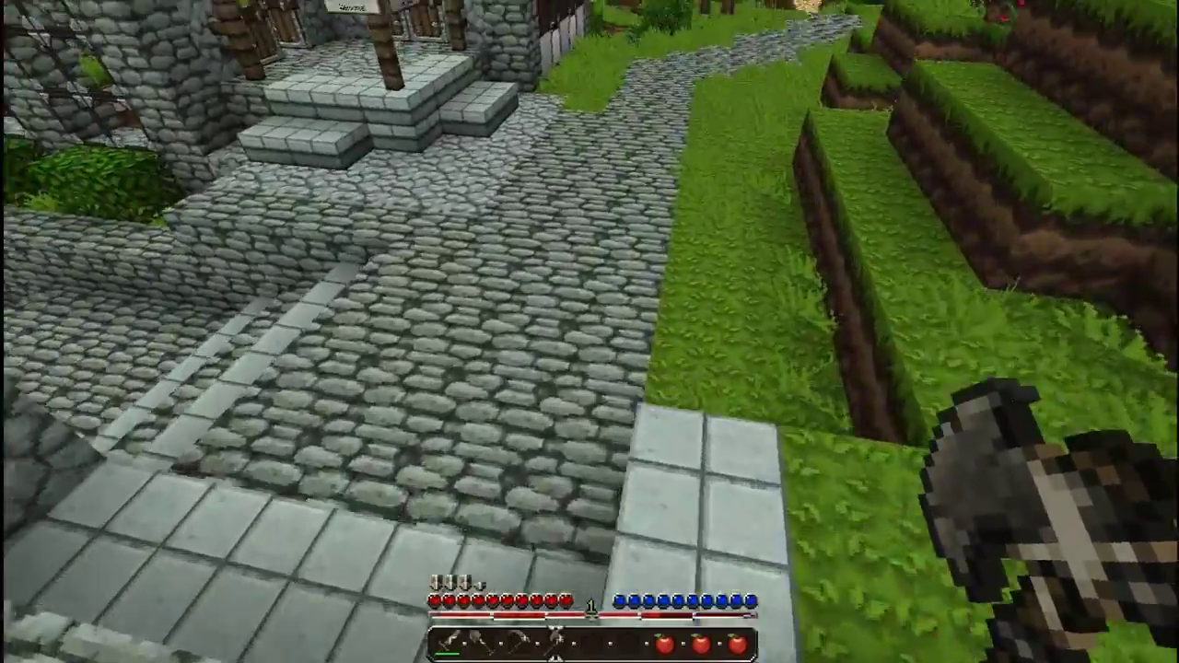
# Run /dd create awesome e:NORMAL s:awesomesause to generate the awesome world
pyautogui.press('t')
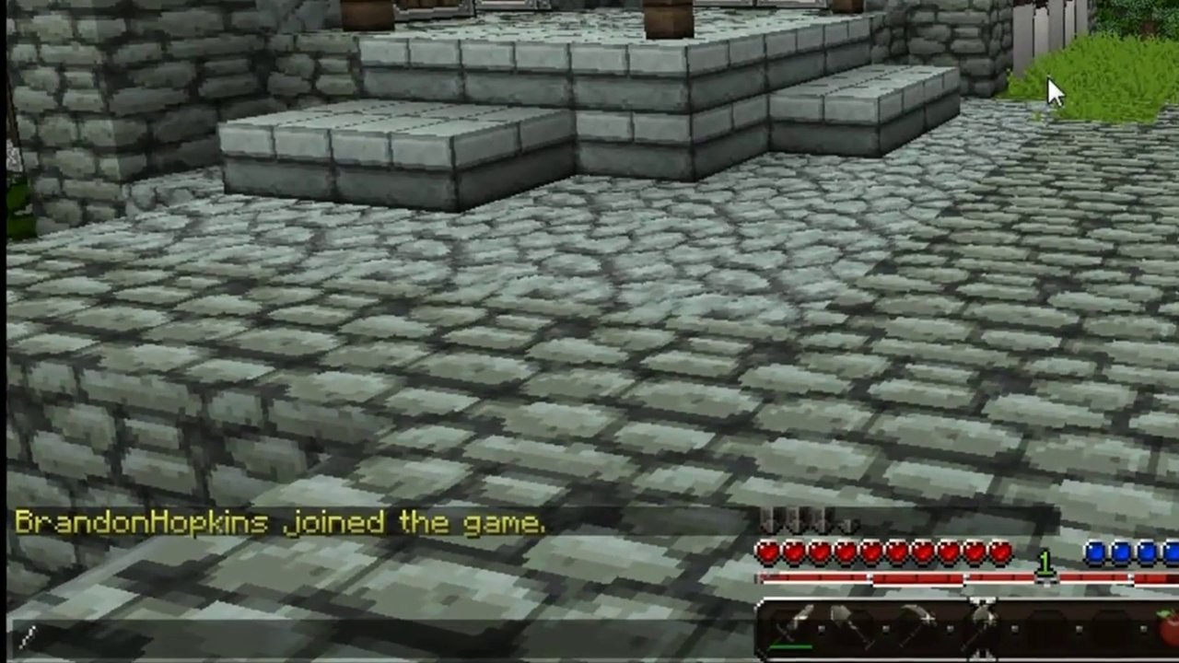
pyautogui.write('/d')
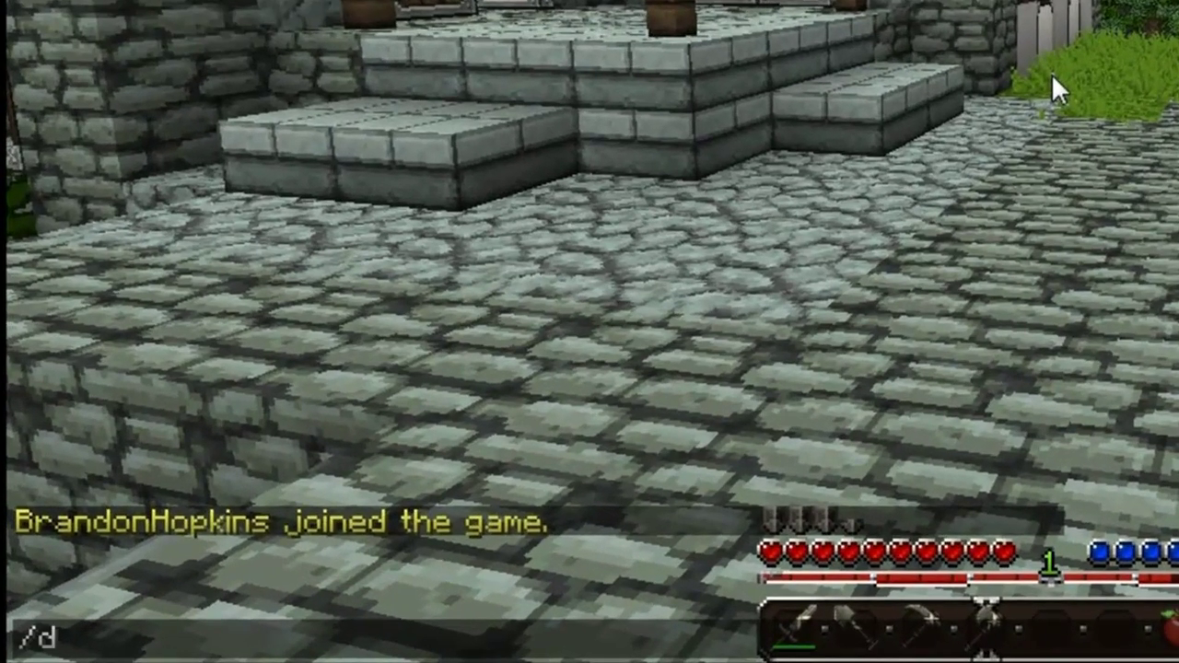
pyautogui.write('d create')
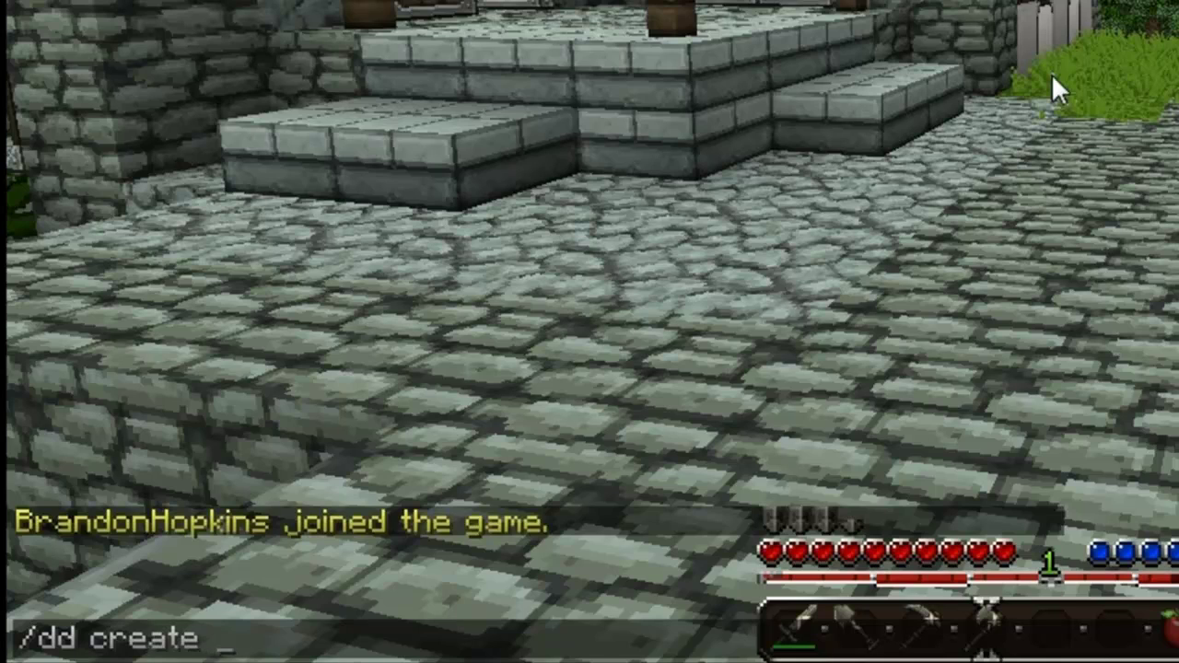
pyautogui.write(' aweseom')
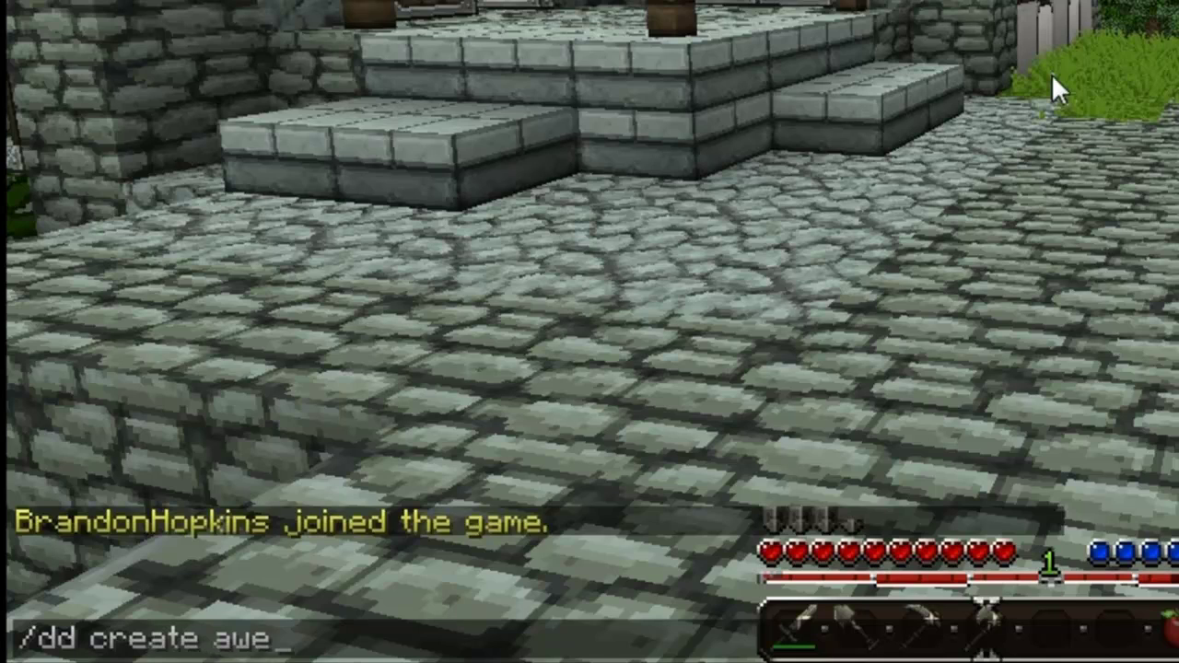
pyautogui.press('BackSpace')
pyautogui.press('BackSpace')
pyautogui.press('BackSpace')
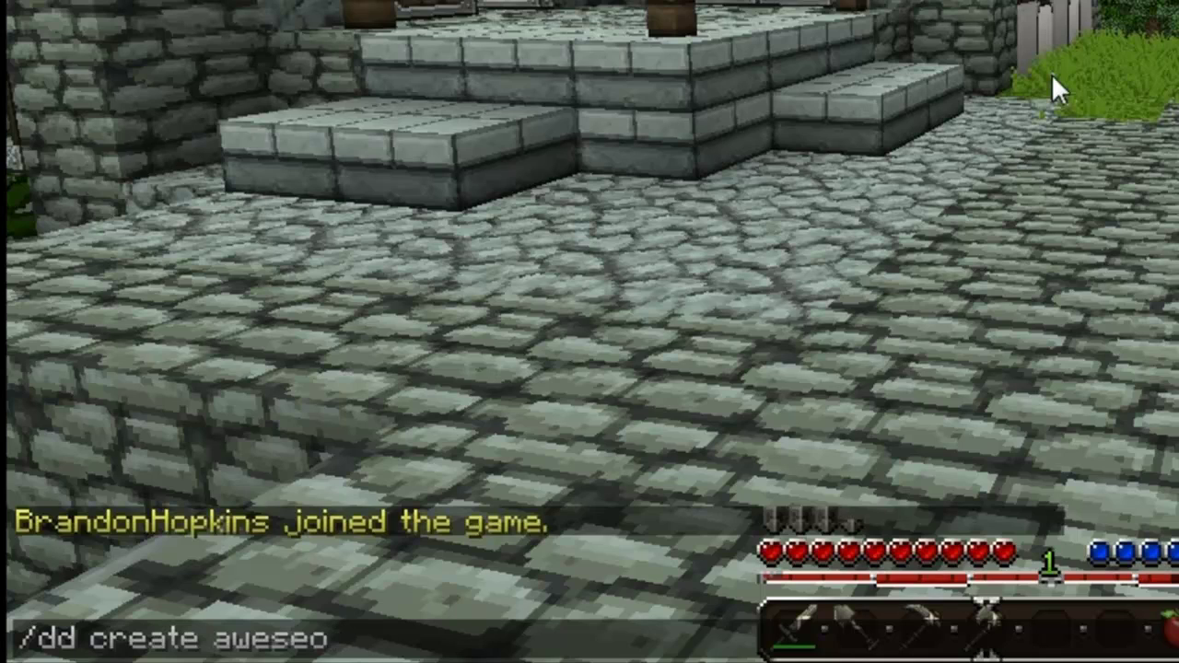
pyautogui.write('ome e')
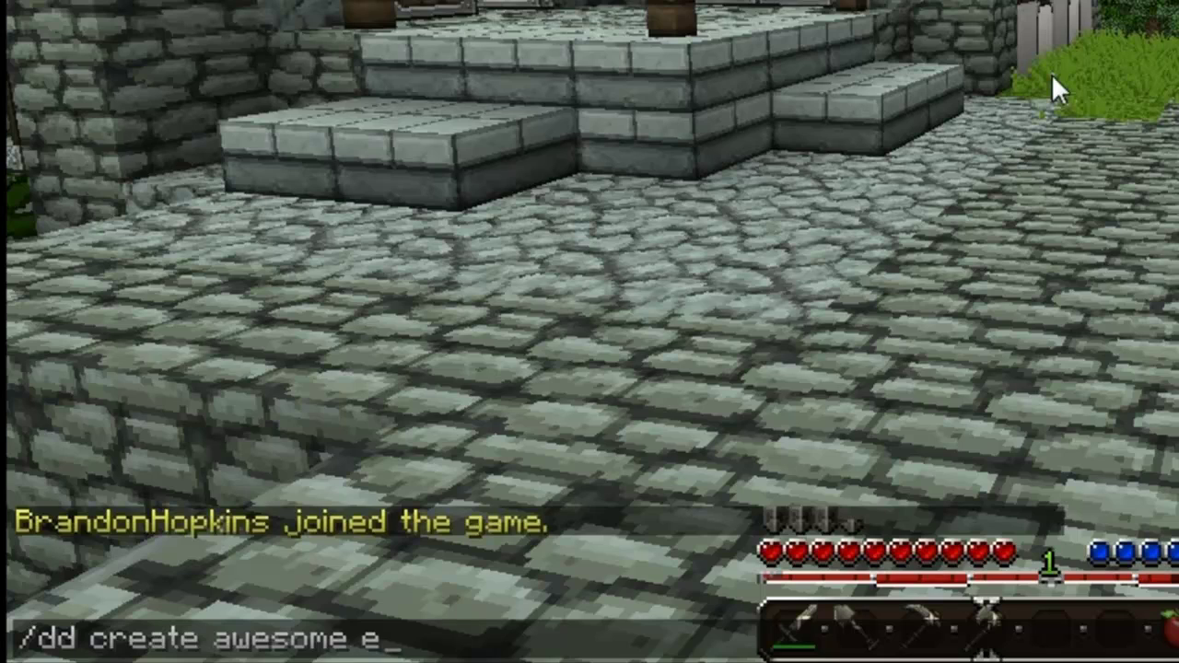
pyautogui.write(':NORMAL')
pyautogui.press('BackSpace')
pyautogui.press('BackSpace')
pyautogui.press('BackSpace')
pyautogui.press('BackSpace')
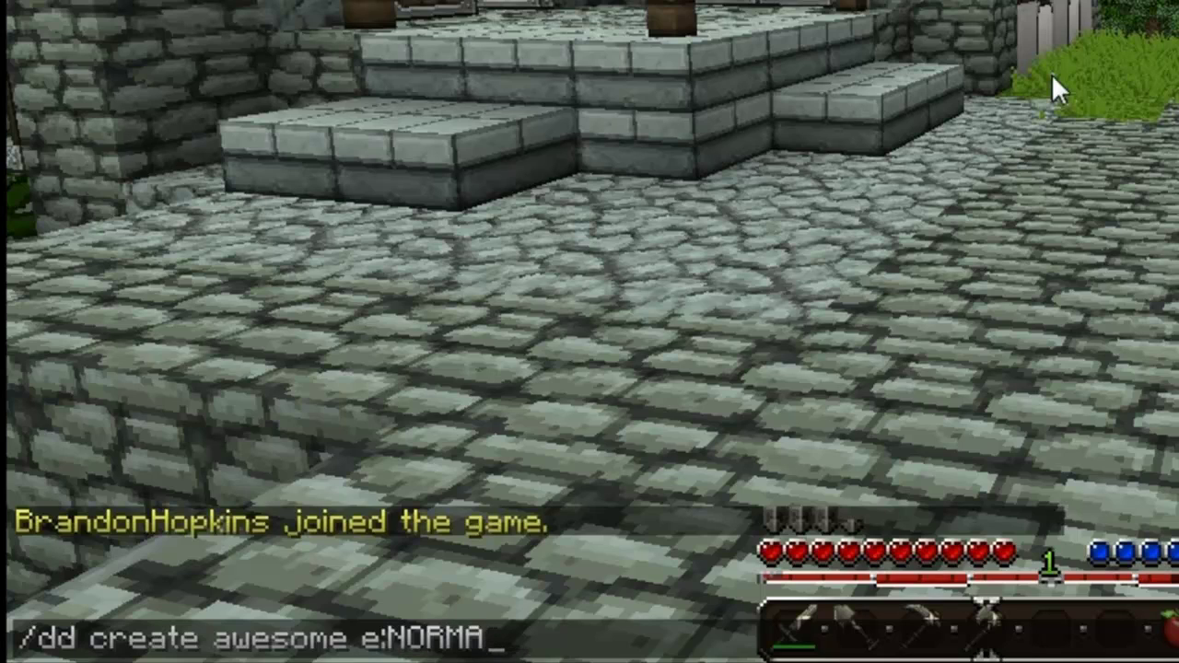
pyautogui.press('BackSpace')
pyautogui.write('ETH')
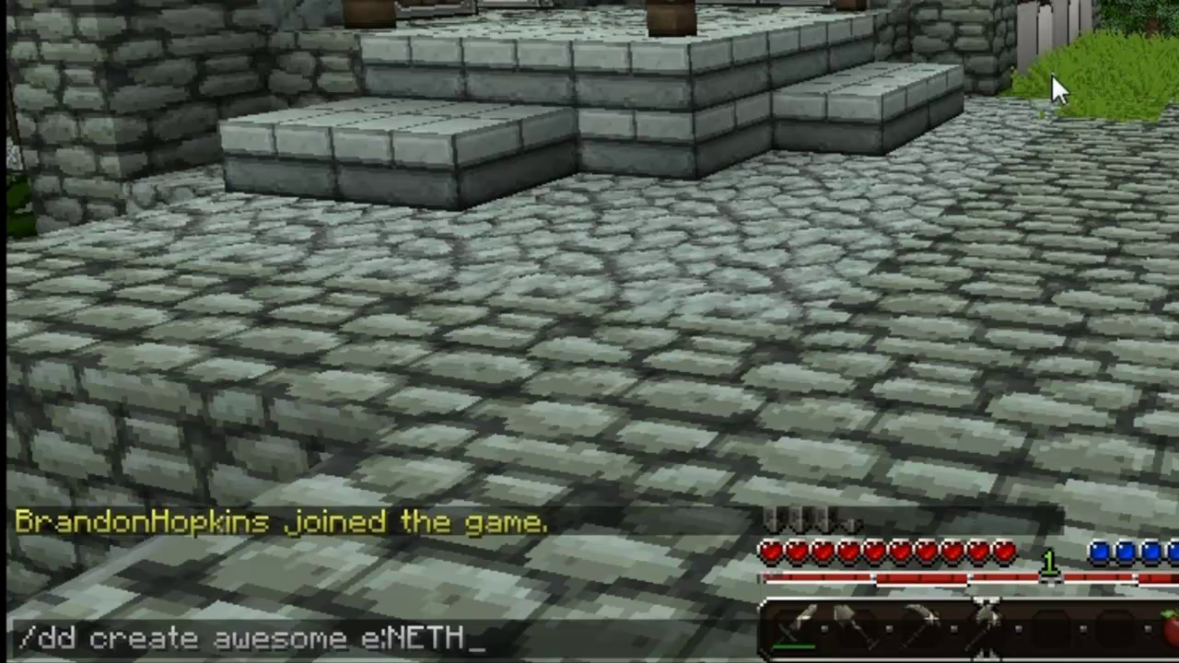
pyautogui.write('E')
pyautogui.press('BackSpace')
pyautogui.press('BackSpace')
pyautogui.press('BackSpace')
pyautogui.press('BackSpace')
pyautogui.press('BackSpace')
pyautogui.write('T')
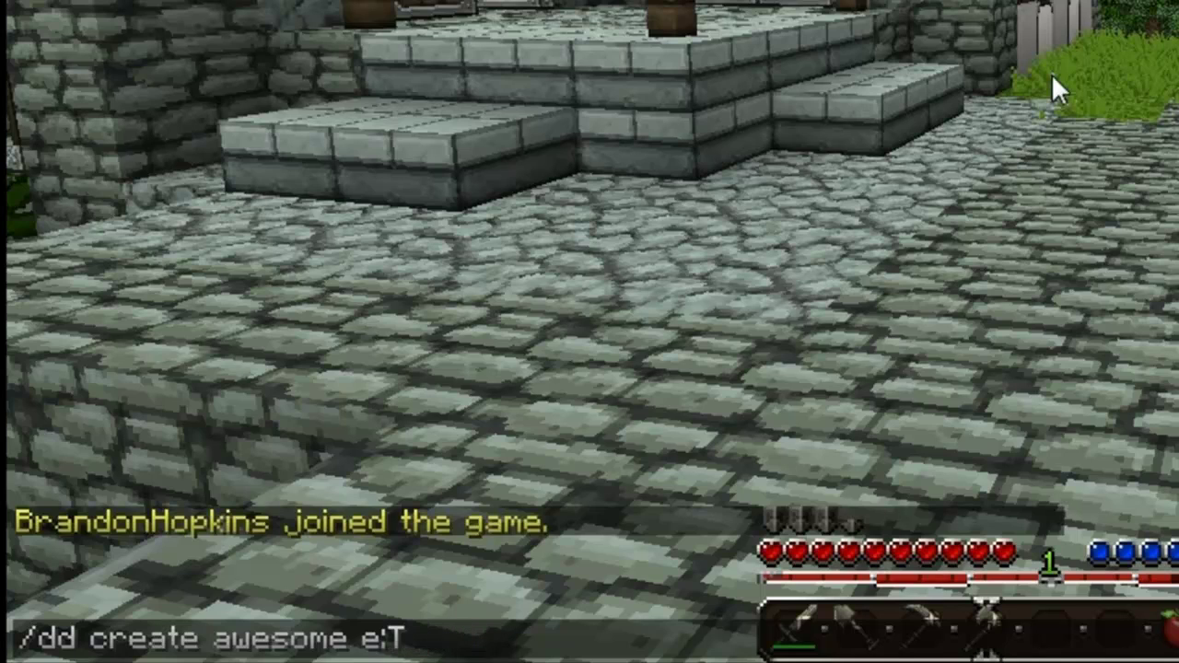
pyautogui.write('HE_END')
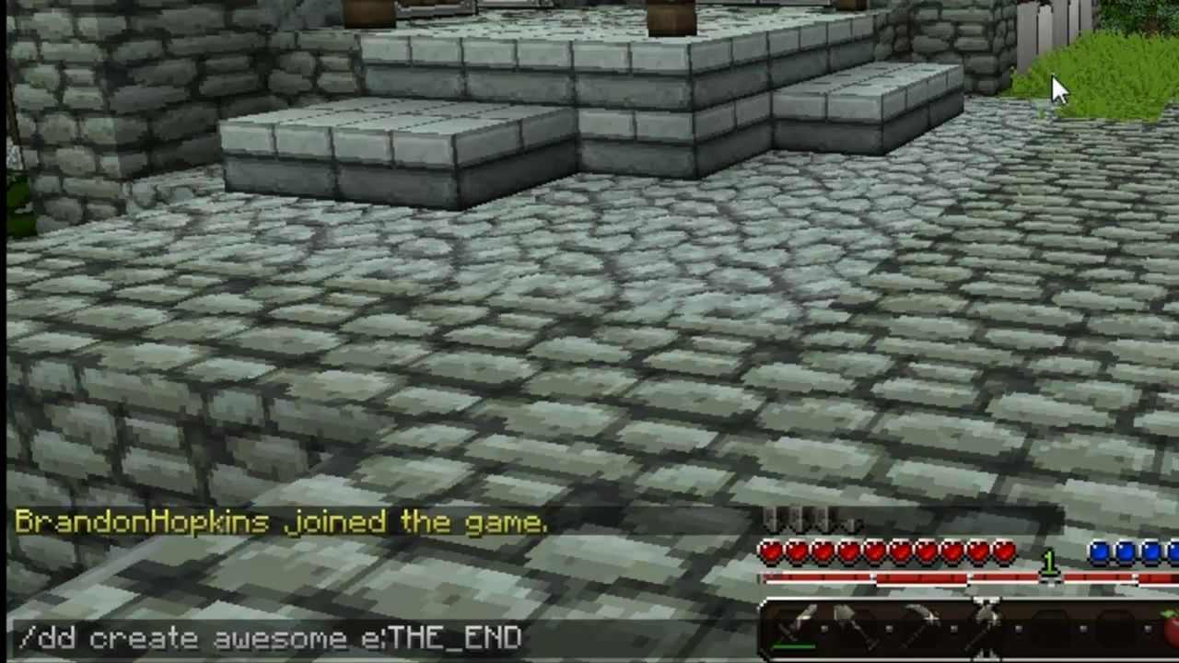
pyautogui.press('BackSpace')
pyautogui.press('BackSpace')
pyautogui.press('BackSpace')
pyautogui.press('BackSpace')
pyautogui.press('BackSpace')
pyautogui.press('BackSpace')
pyautogui.press('BackSpace')
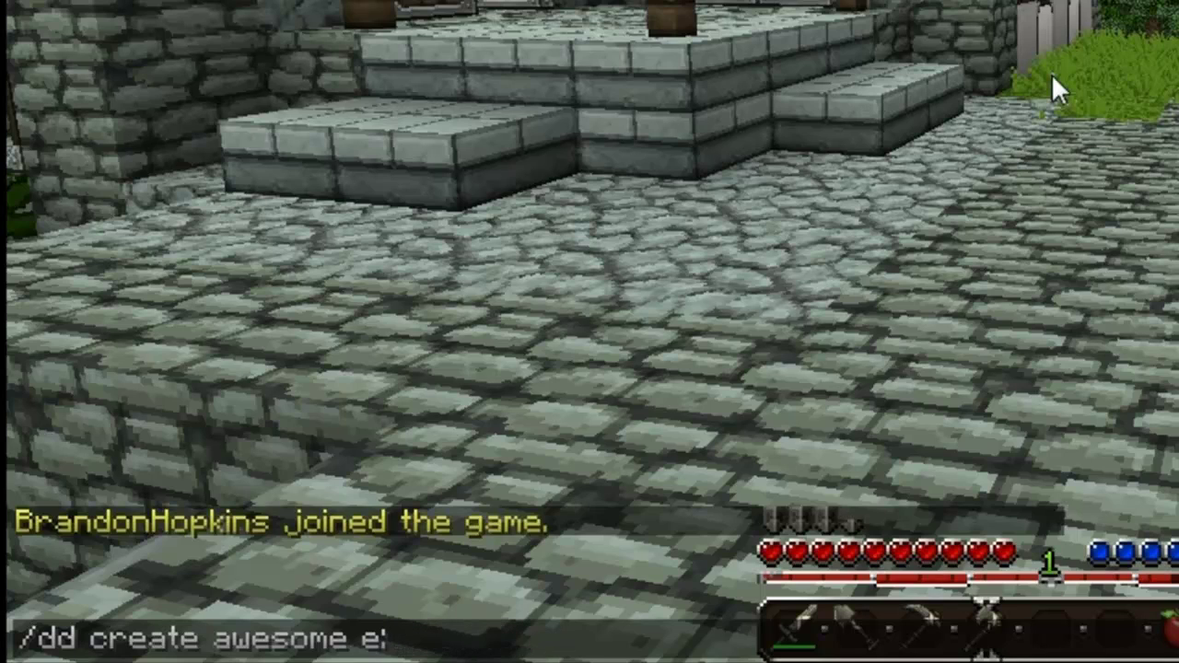
pyautogui.write('NORMAL')
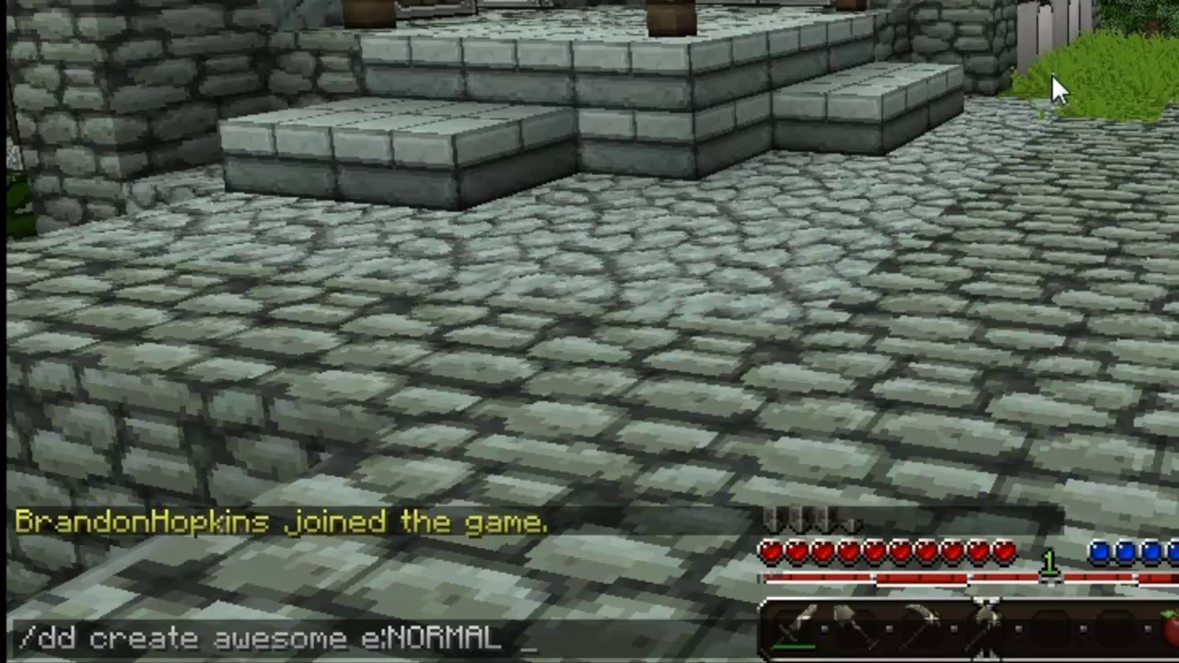
pyautogui.write('s:awesome')
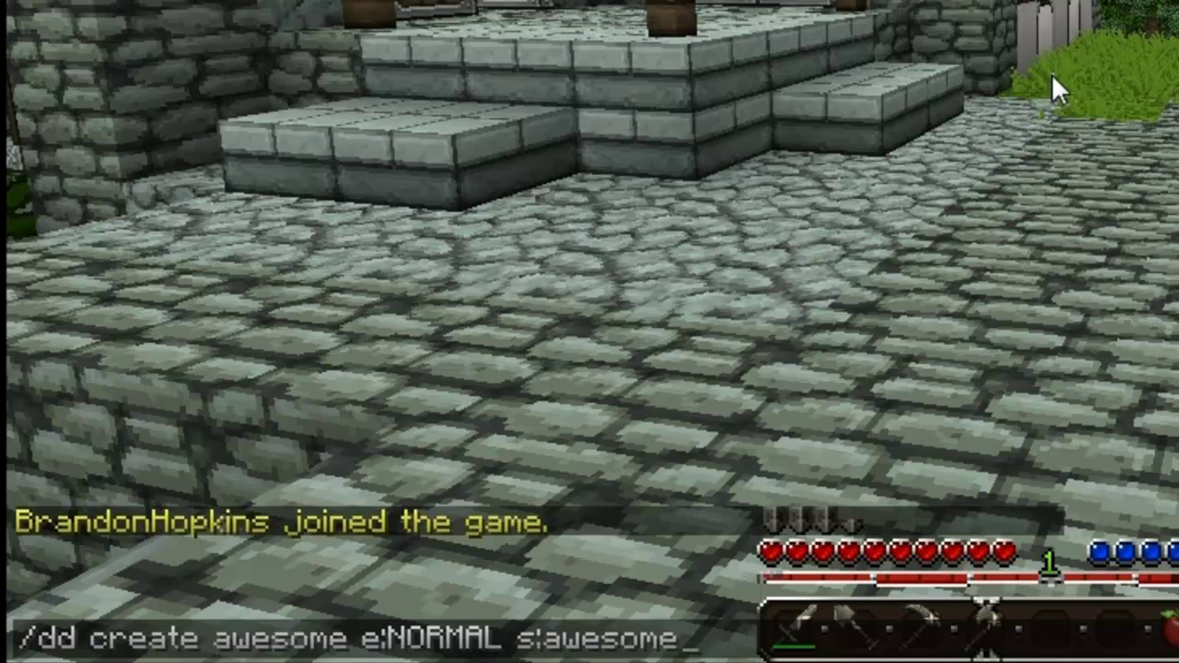
pyautogui.write('sause')
pyautogui.press('Return')
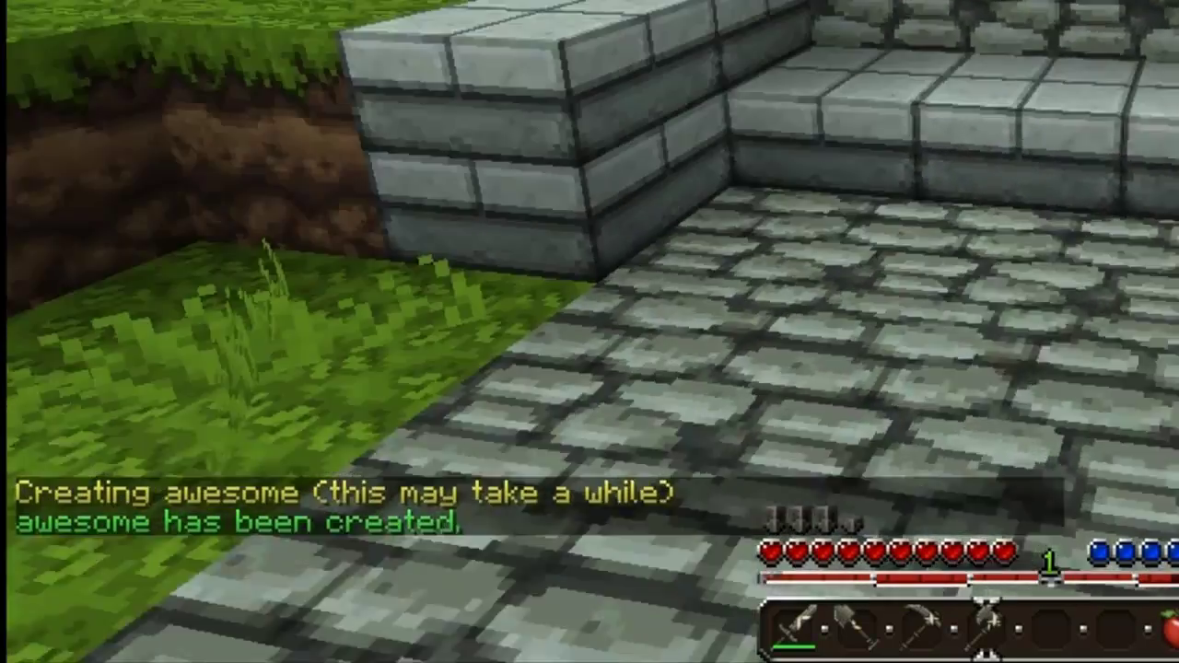
# Check chat for the creation confirmation and walk toward the stone-brick wall
pyautogui.press('t')
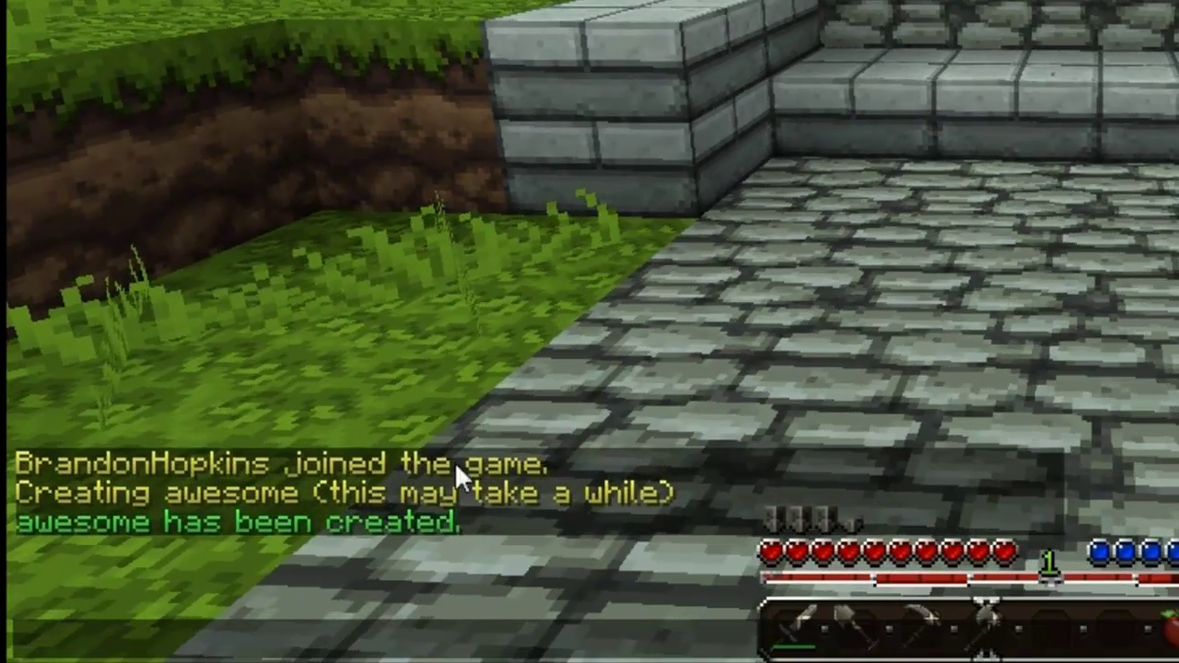
pyautogui.press('Escape')
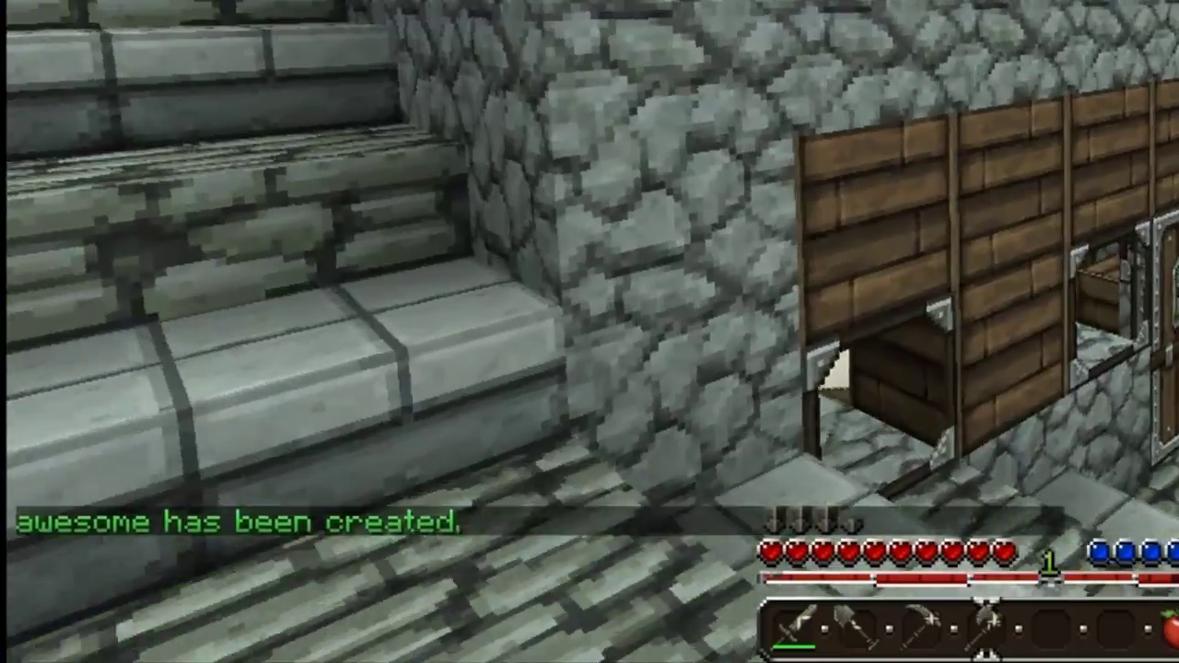
pyautogui.press('w')
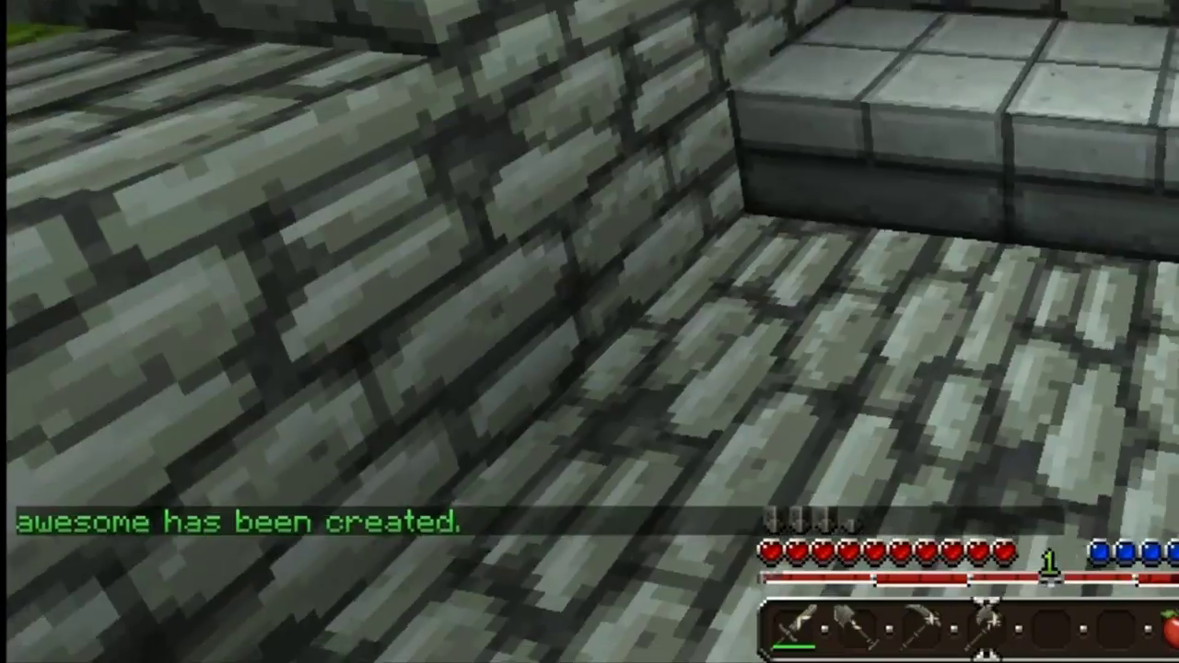
pyautogui.press('t')
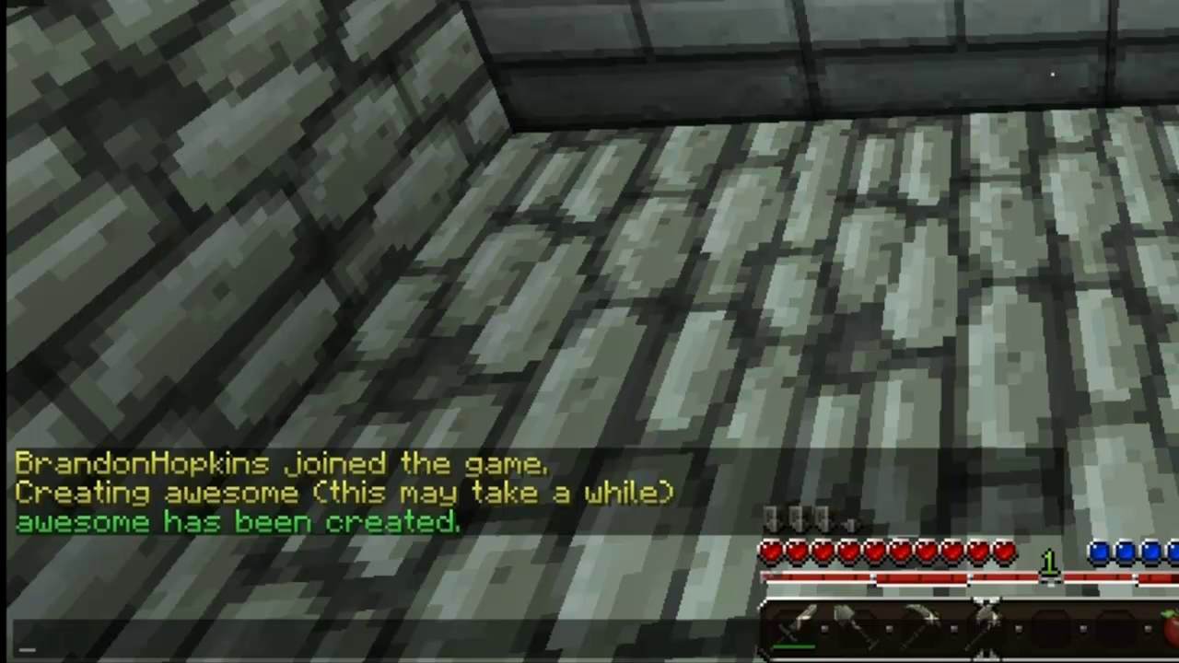
# Unload the awesome world with /dd unload awesome
pyautogui.write('/dd')
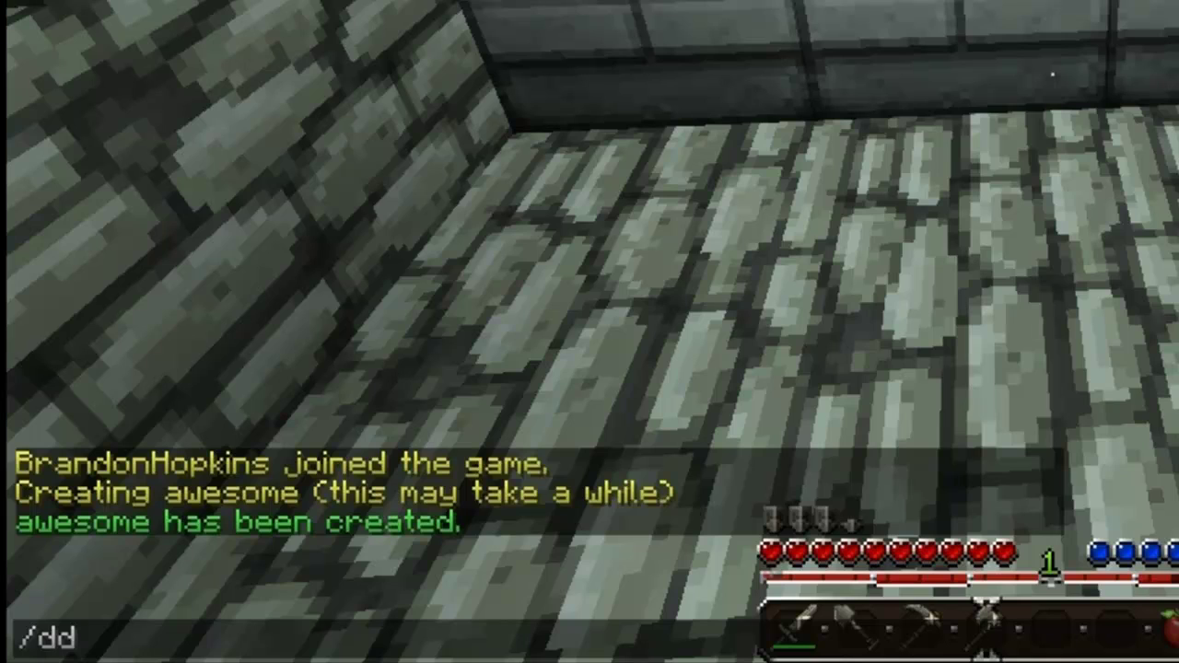
pyautogui.write(' remove')
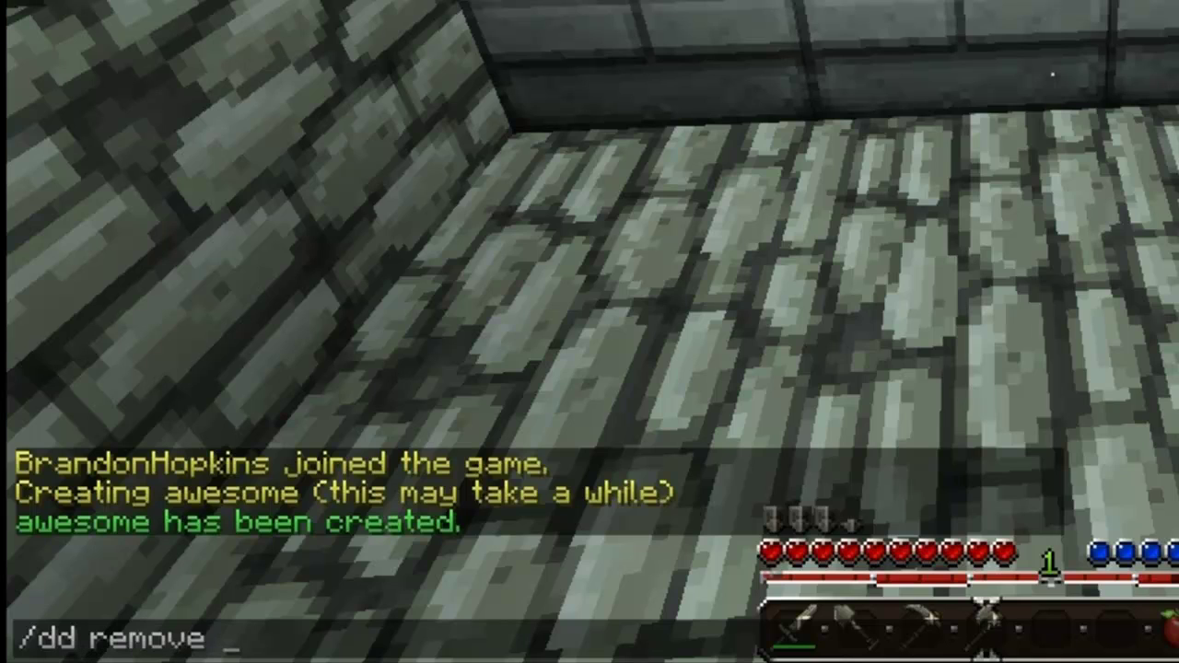
pyautogui.write(' awesoe')
pyautogui.press('BackSpace')
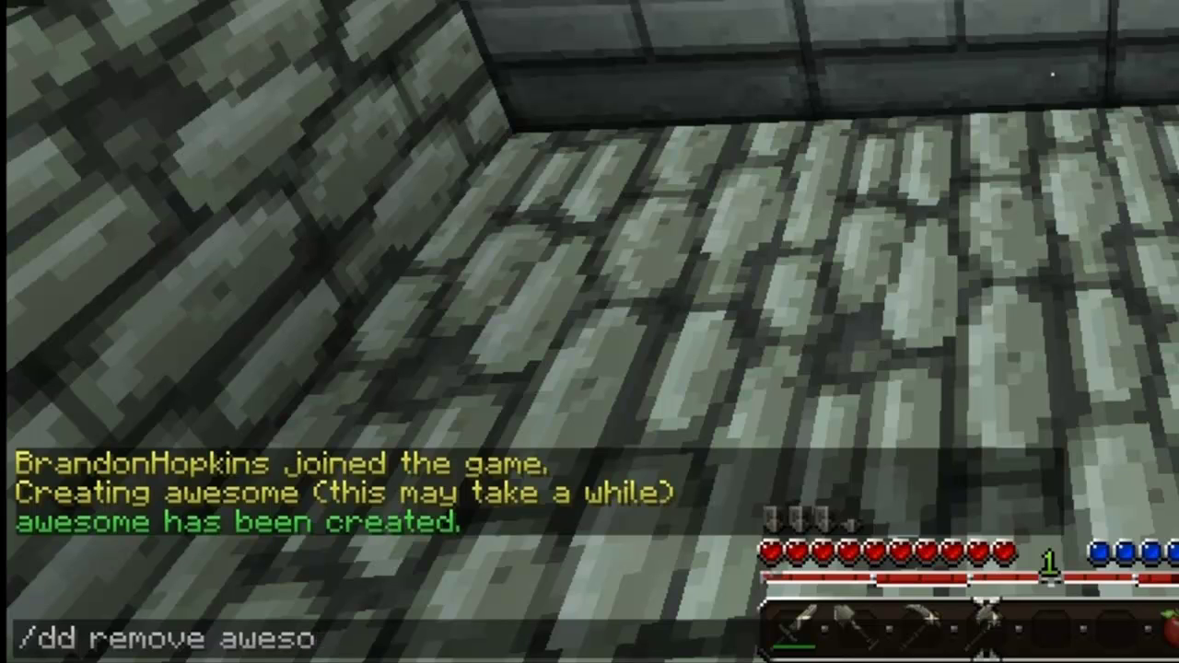
pyautogui.write('me')
pyautogui.press('BackSpace')
pyautogui.press('BackSpace')
pyautogui.press('BackSpace')
pyautogui.press('BackSpace')
pyautogui.press('BackSpace')
pyautogui.press('BackSpace')
pyautogui.press('BackSpace')
pyautogui.press('BackSpace')
pyautogui.press('BackSpace')
pyautogui.press('BackSpace')
pyautogui.press('BackSpace')
pyautogui.press('BackSpace')
pyautogui.press('BackSpace')
pyautogui.press('BackSpace')
pyautogui.press('BackSpace')
pyautogui.press('BackSpace')
pyautogui.press('BackSpace')
pyautogui.press('BackSpace')
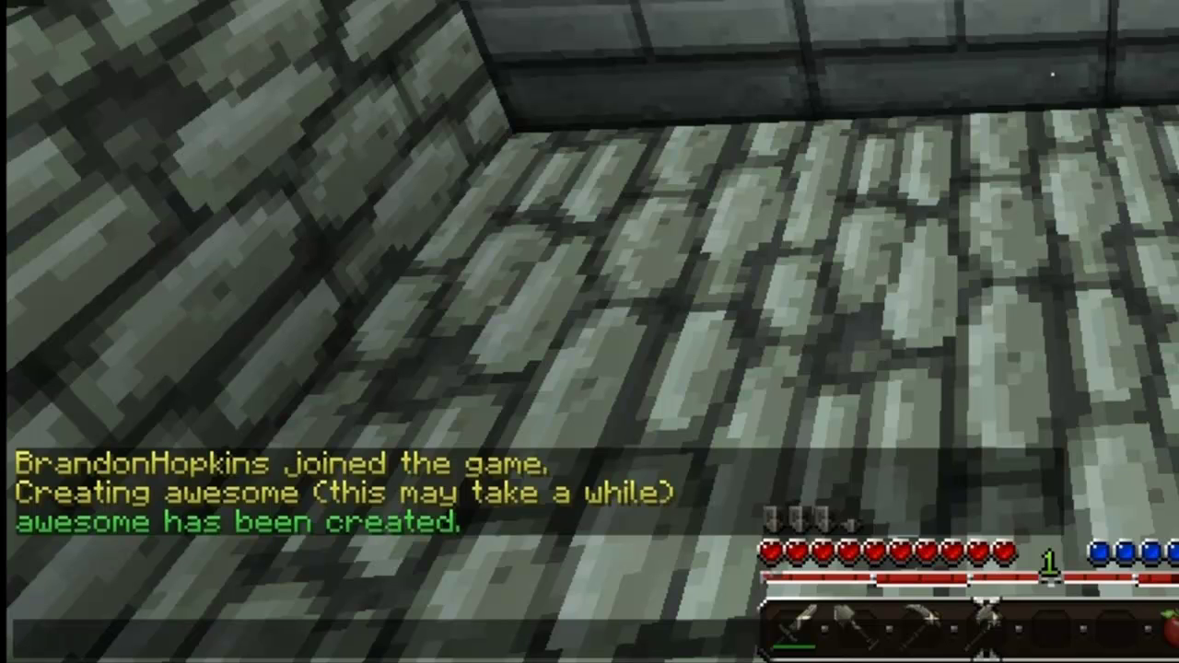
pyautogui.write('/dd')
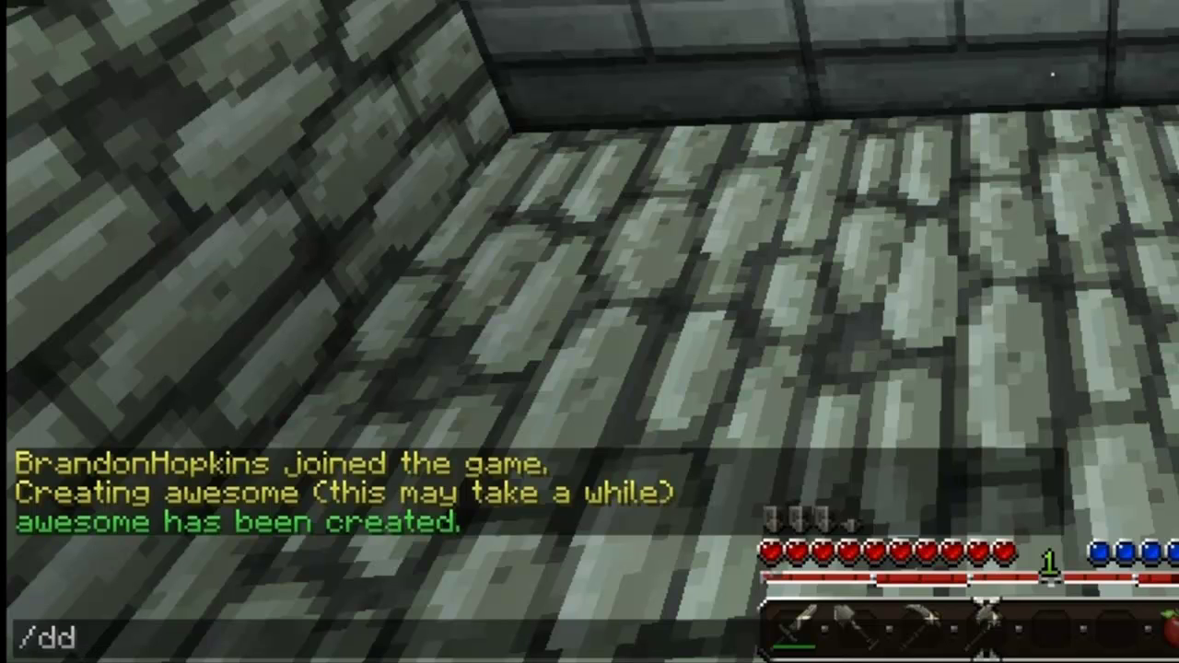
pyautogui.write(' unload ')
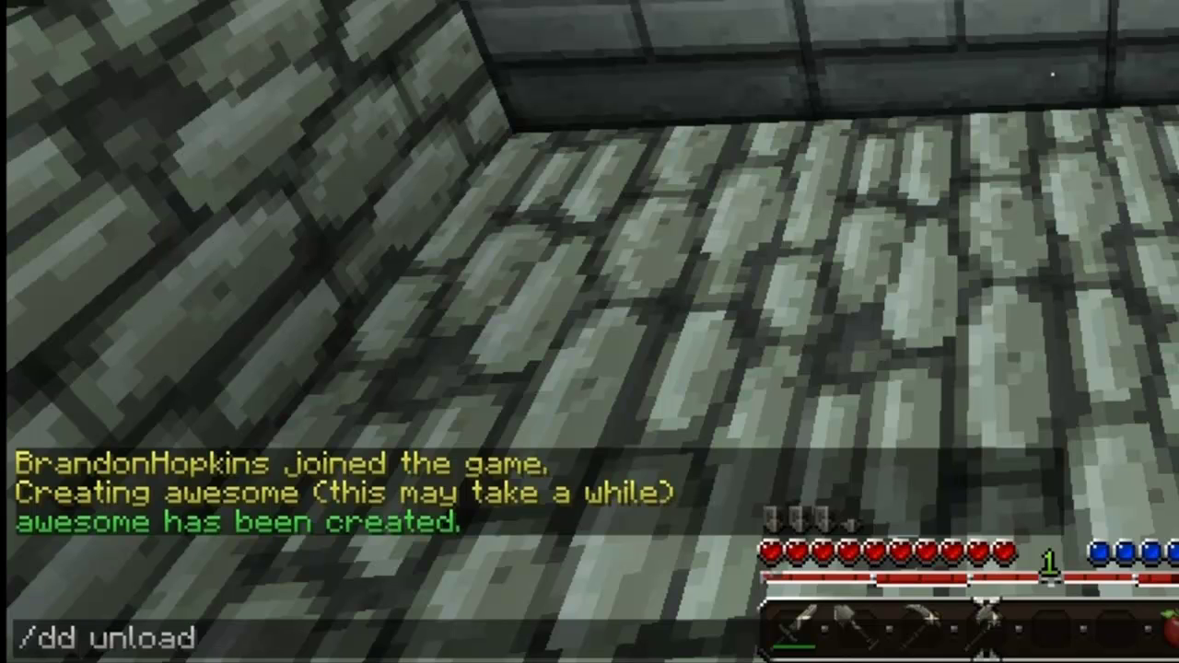
pyautogui.write('aweseom')
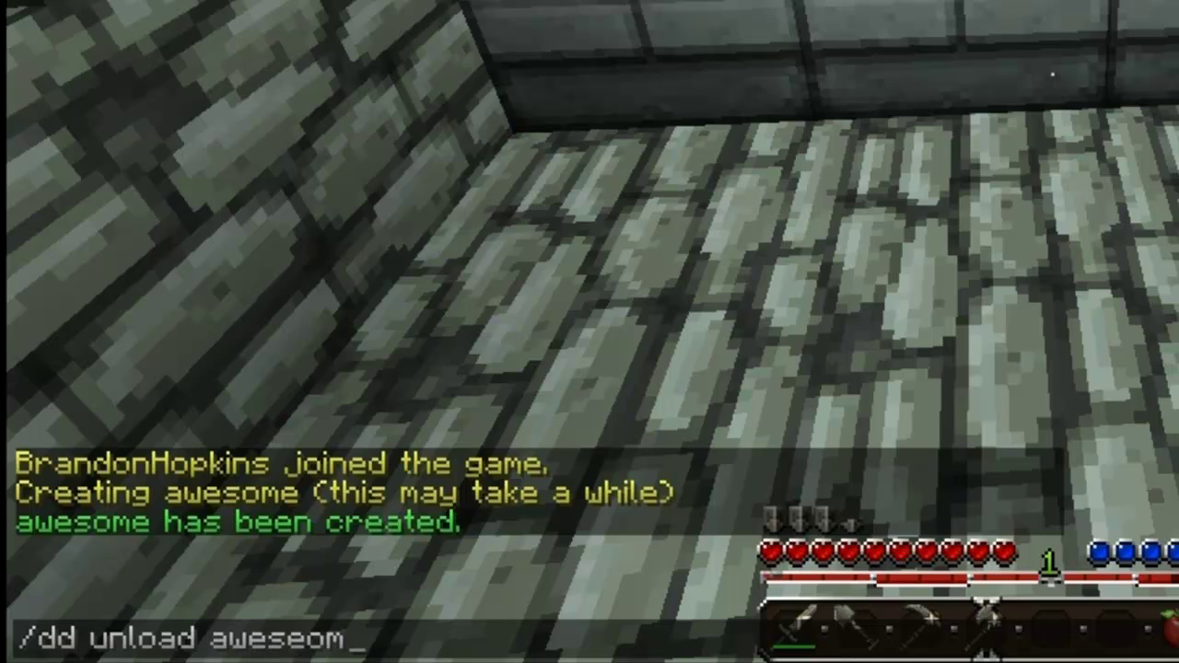
pyautogui.press('BackSpace')
pyautogui.press('BackSpace')
pyautogui.press('BackSpace')
pyautogui.write('ome')
pyautogui.press('Return')
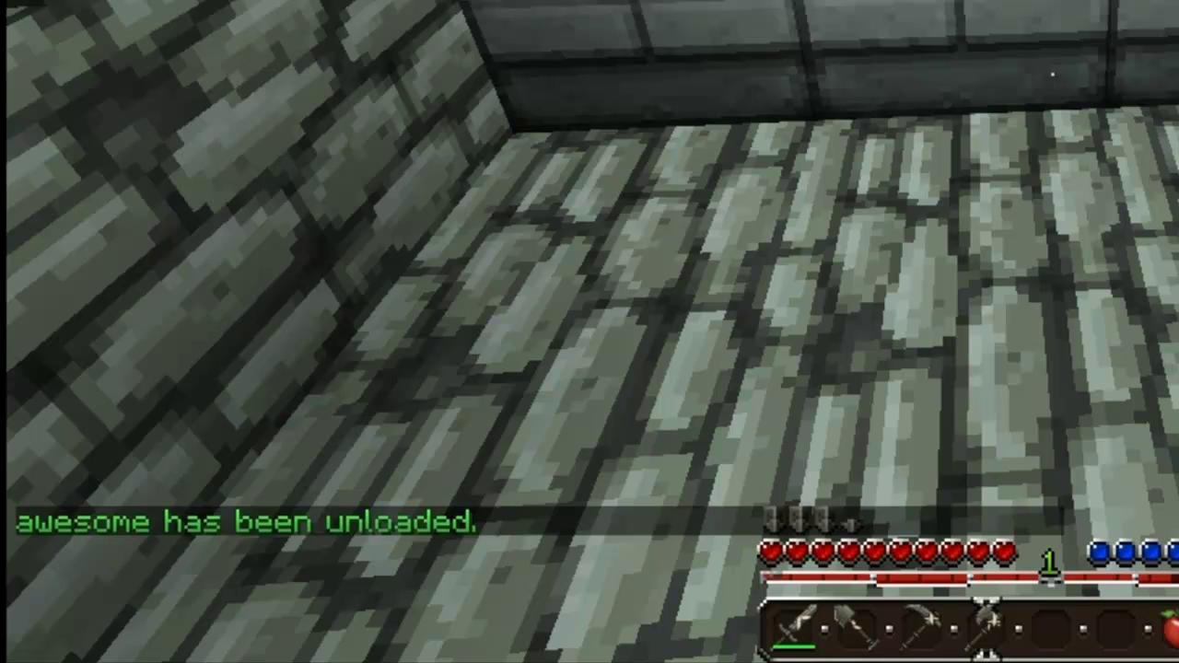
# Load the awesome world back with /dd load awesome
pyautogui.write('t')
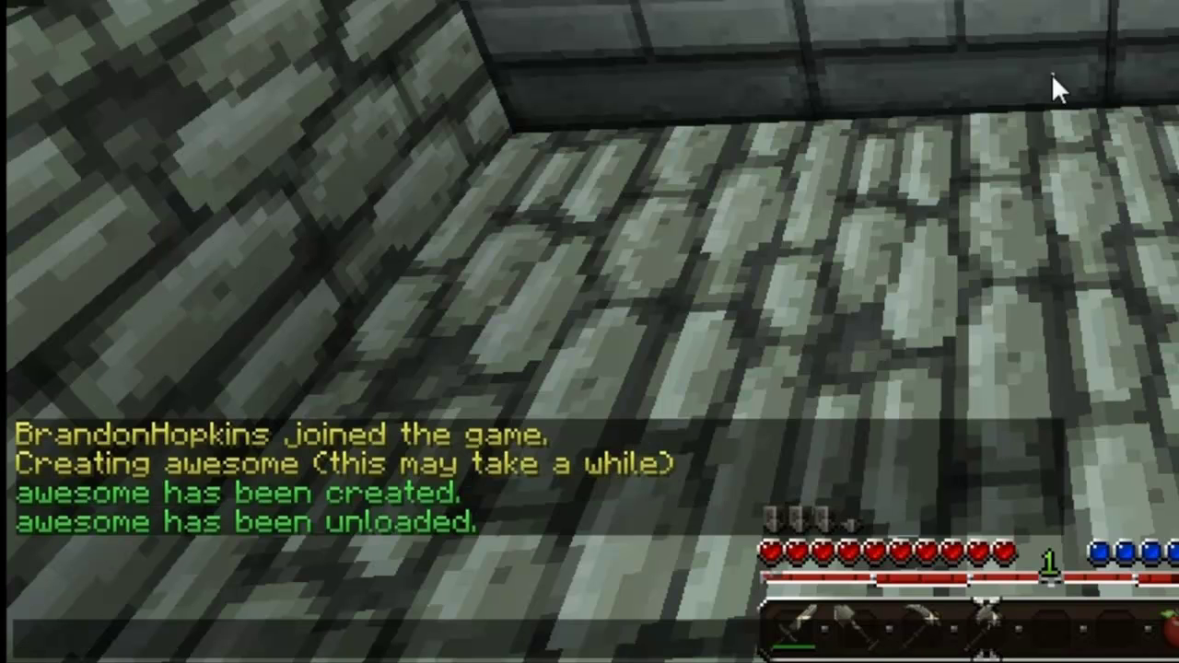
pyautogui.write('/dd load')
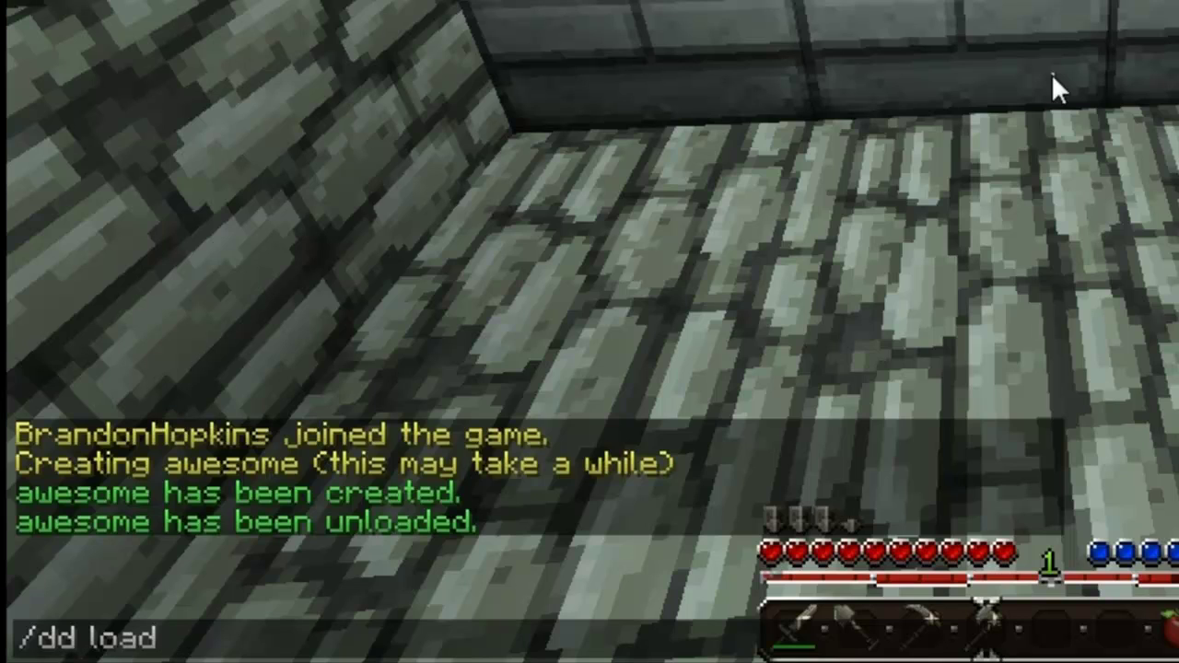
pyautogui.write(' awesome')
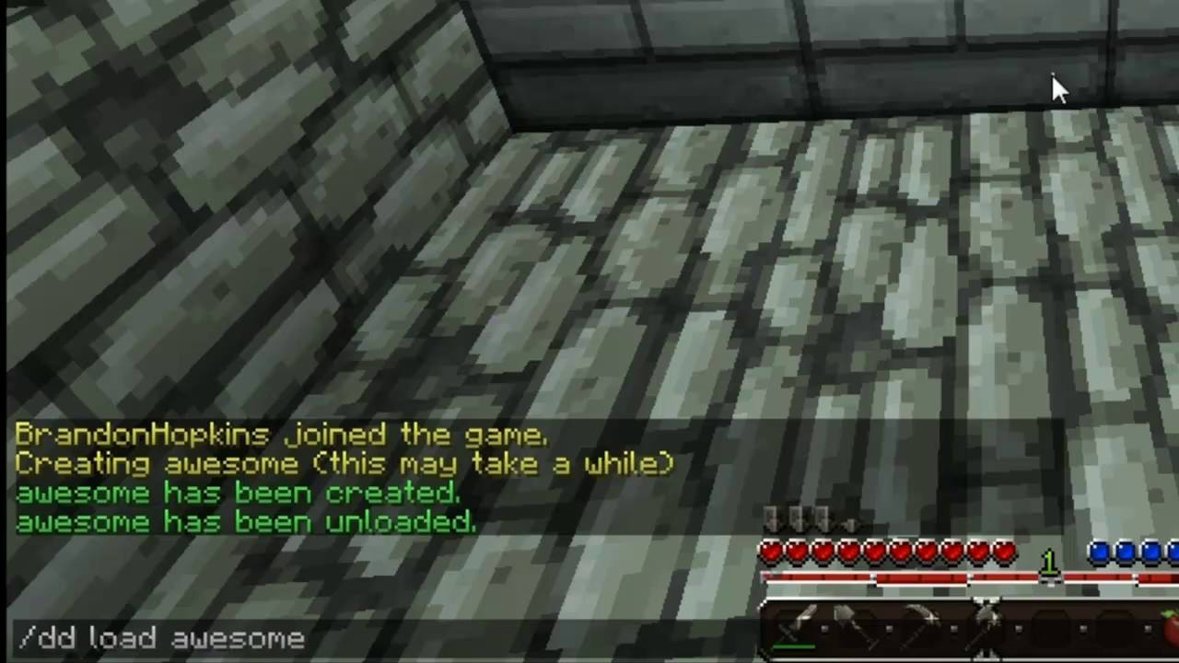
pyautogui.press('Return')
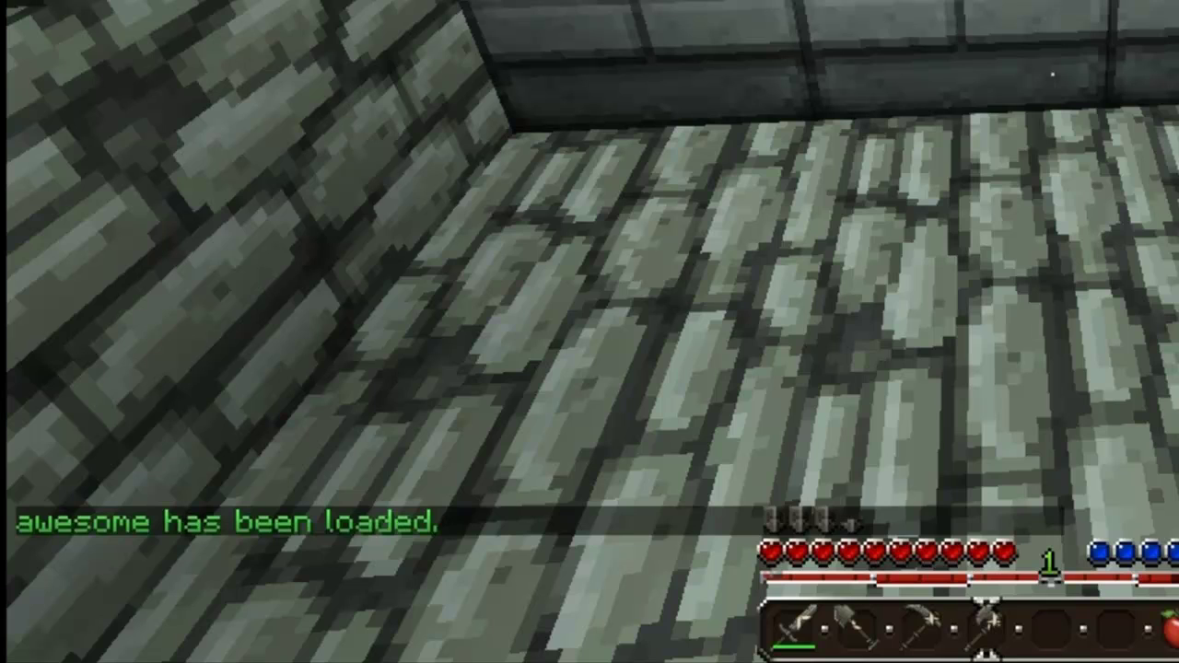
pyautogui.press('t')
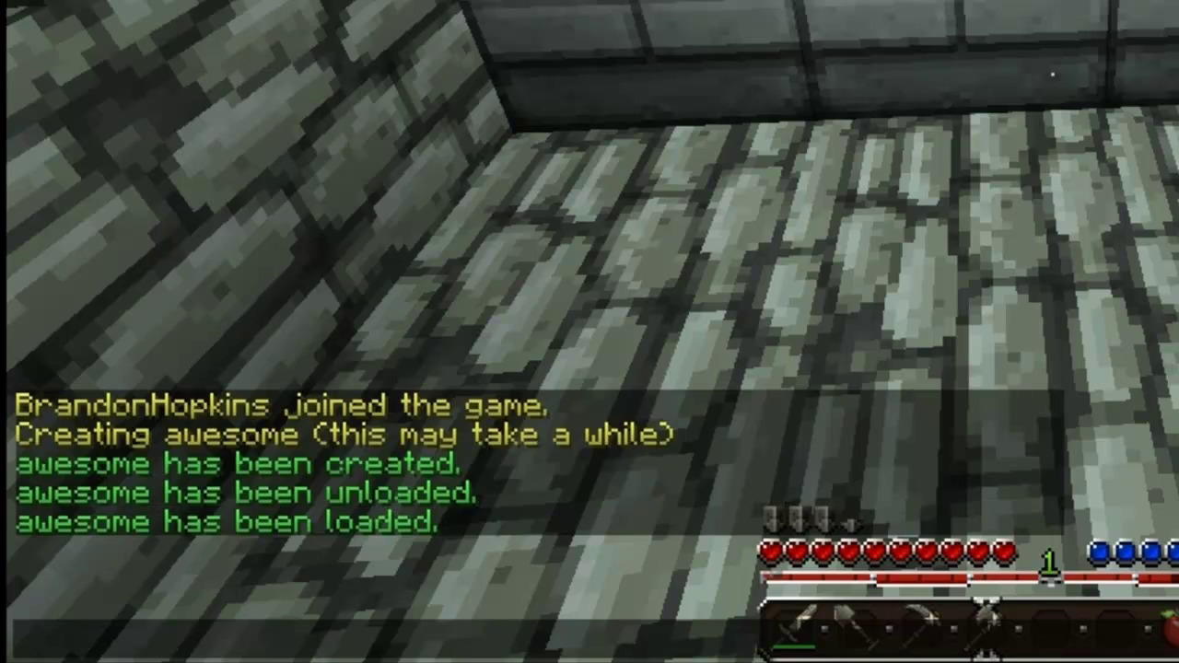
# List the managed worlds with /dd list
pyautogui.write('/dd list')
pyautogui.press('Return')
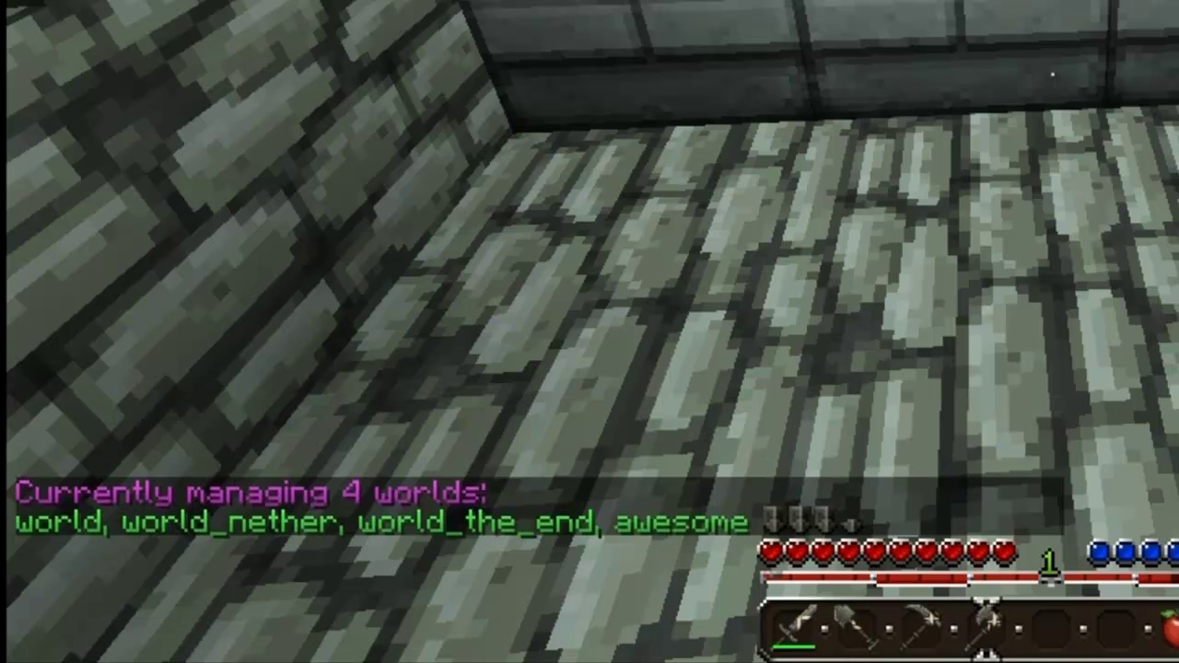
pyautogui.press('t')
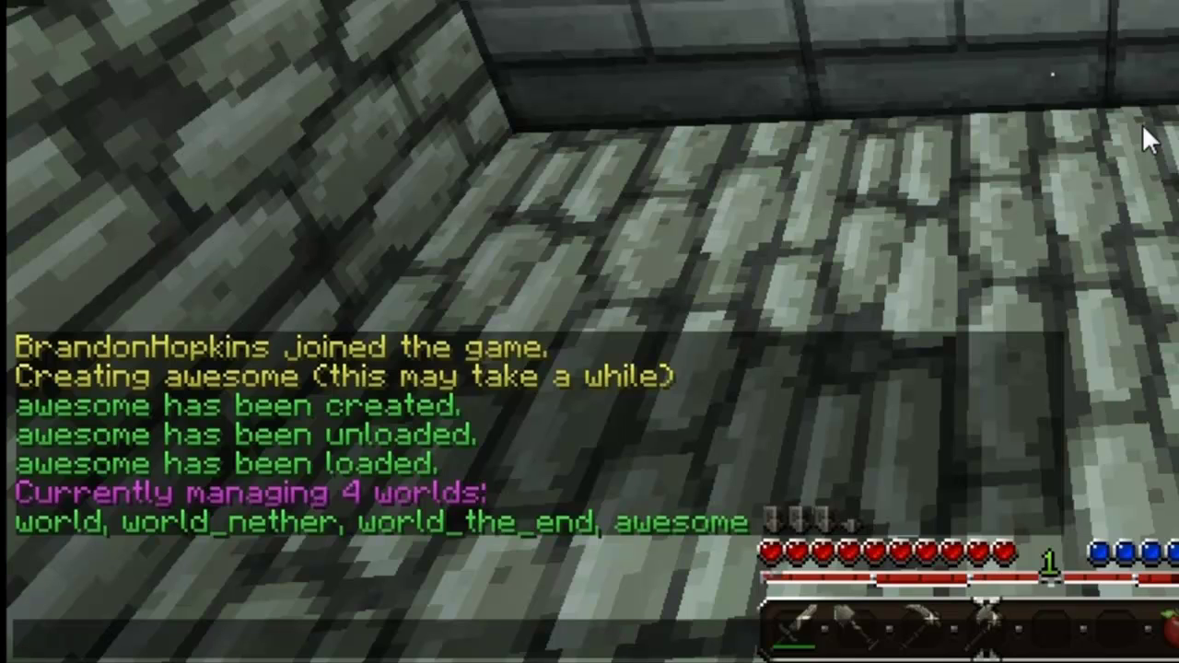
# Disable PVP in awesome with /dd modify awesome pvp false
pyautogui.write('/dd')
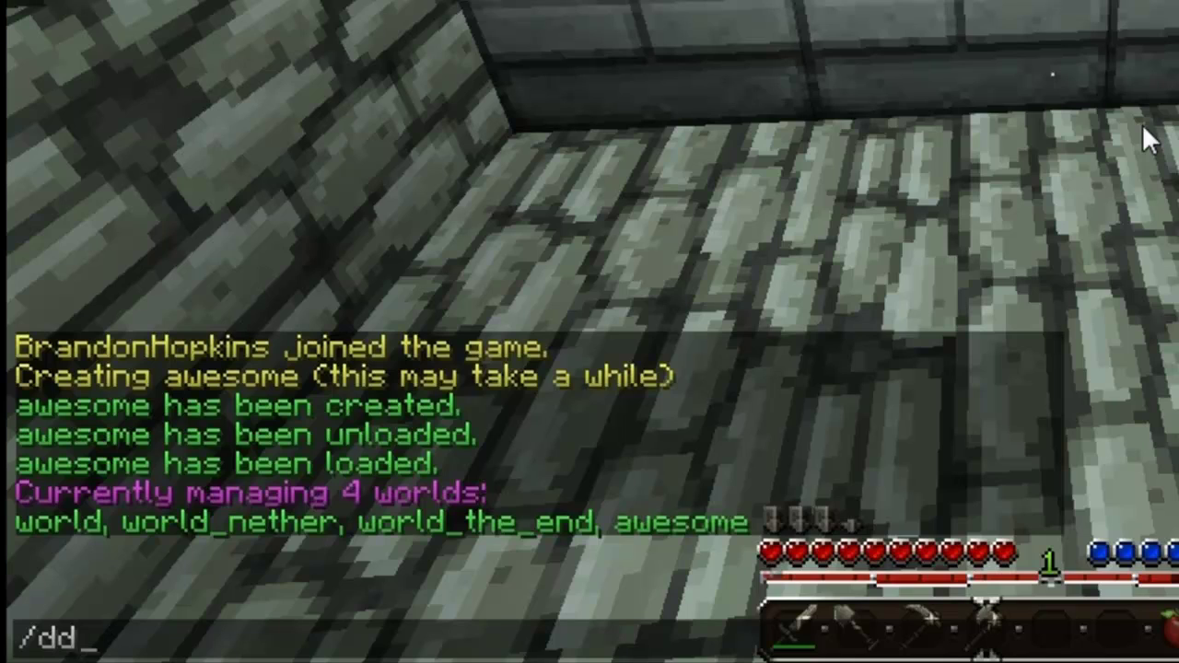
pyautogui.write(' modif')
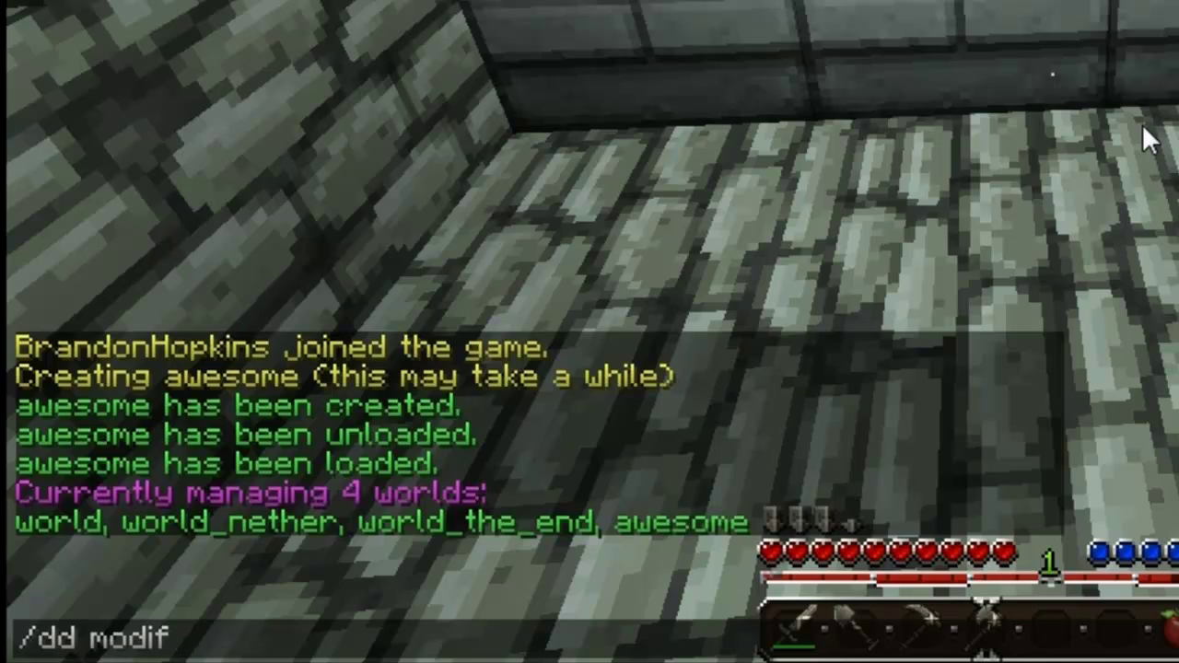
pyautogui.write('y awesome ')
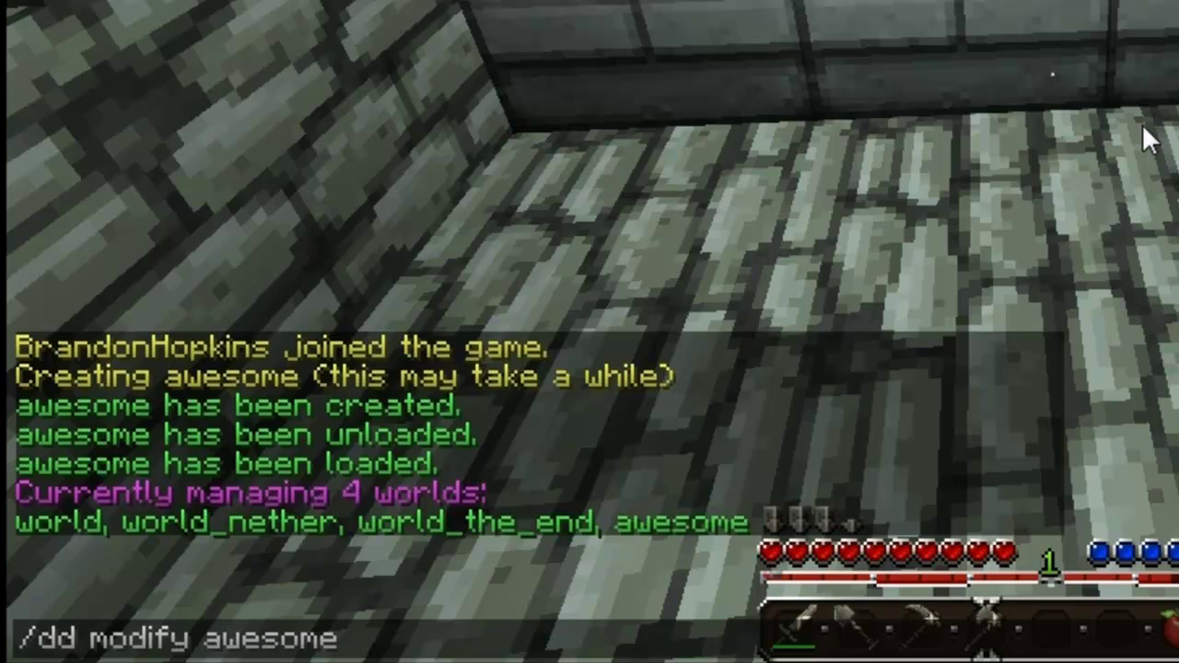
pyautogui.write('pvp ')
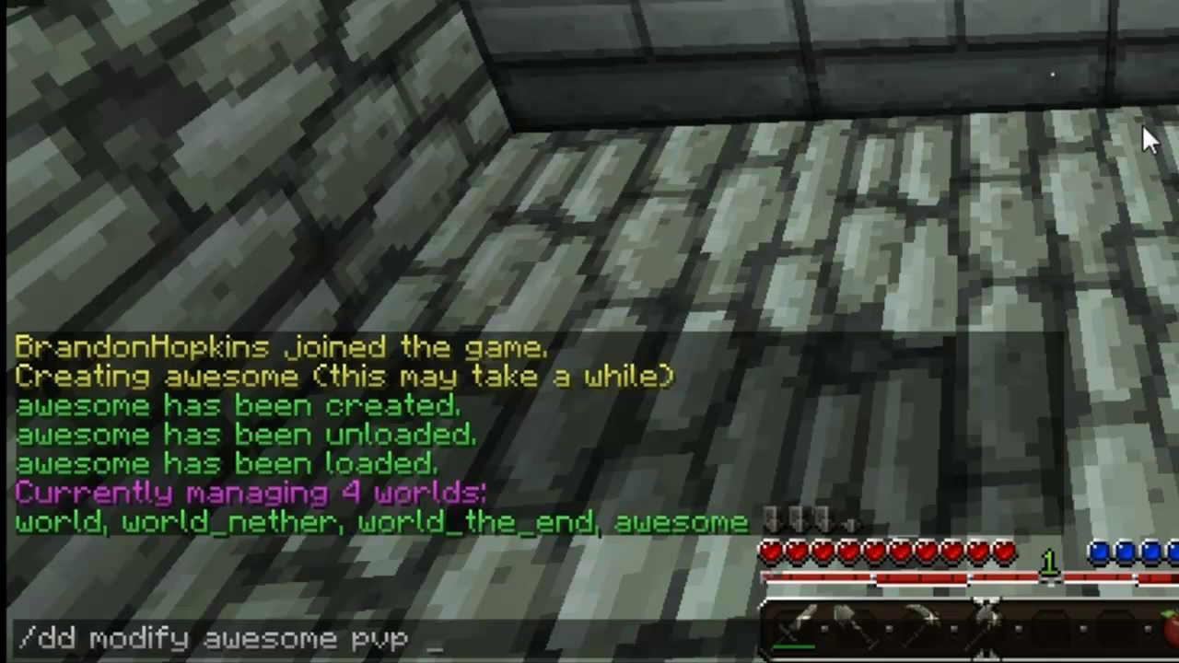
pyautogui.write('false')
pyautogui.press('Return')
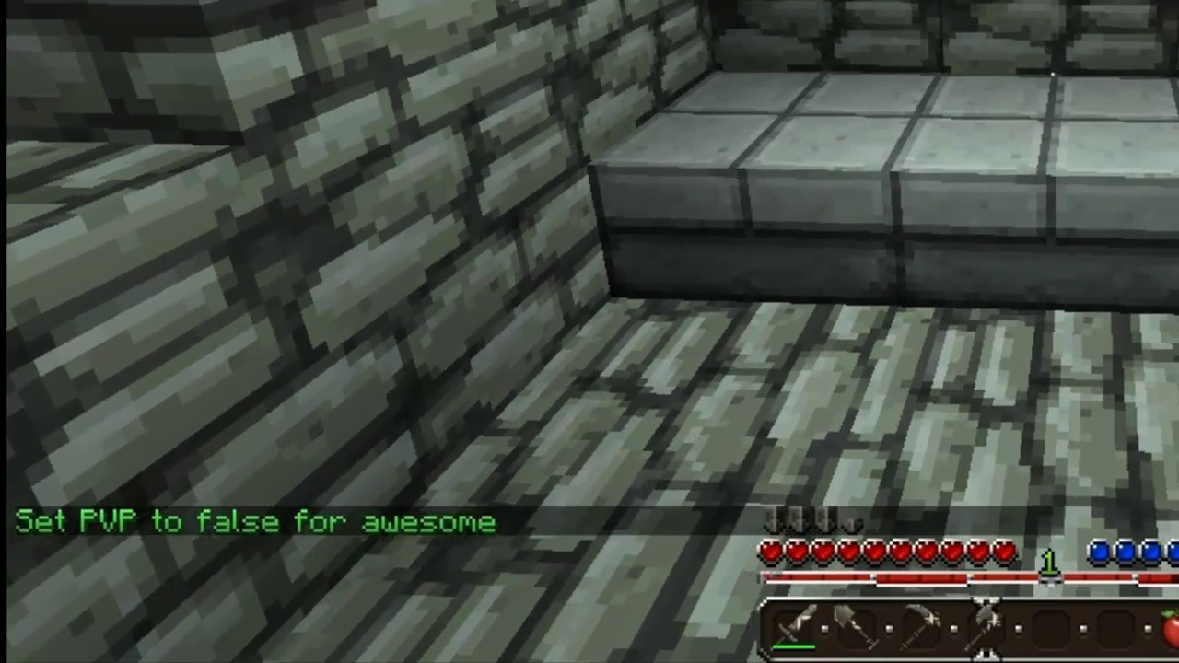
pyautogui.press('t')
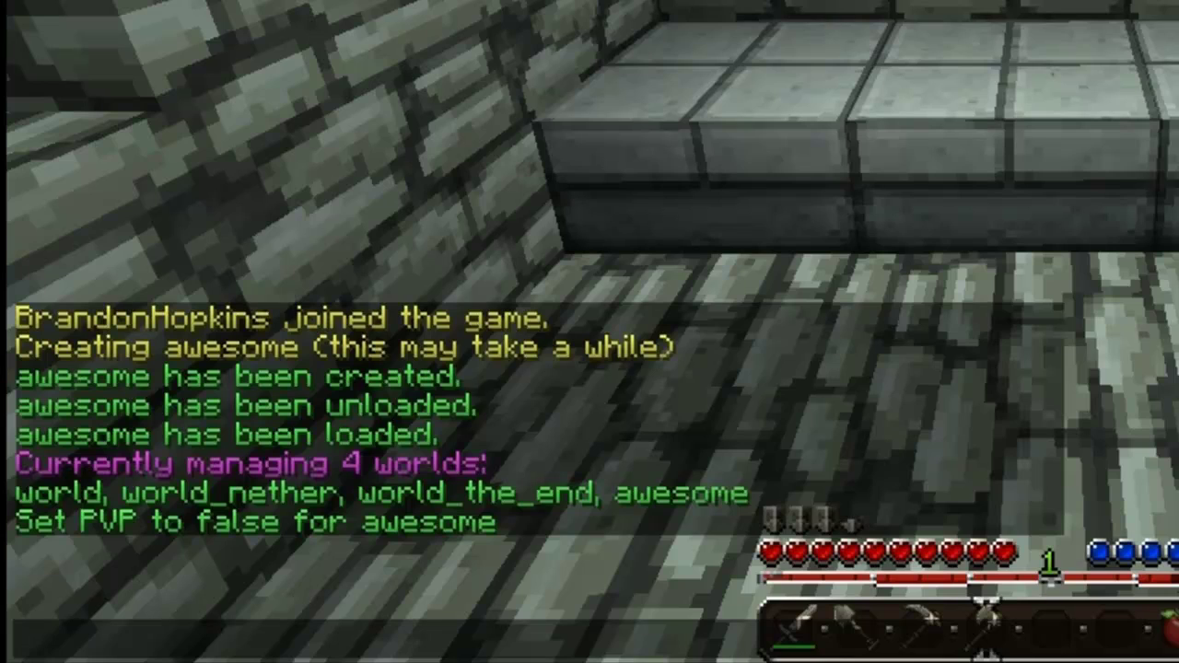
pyautogui.write('soawnM')
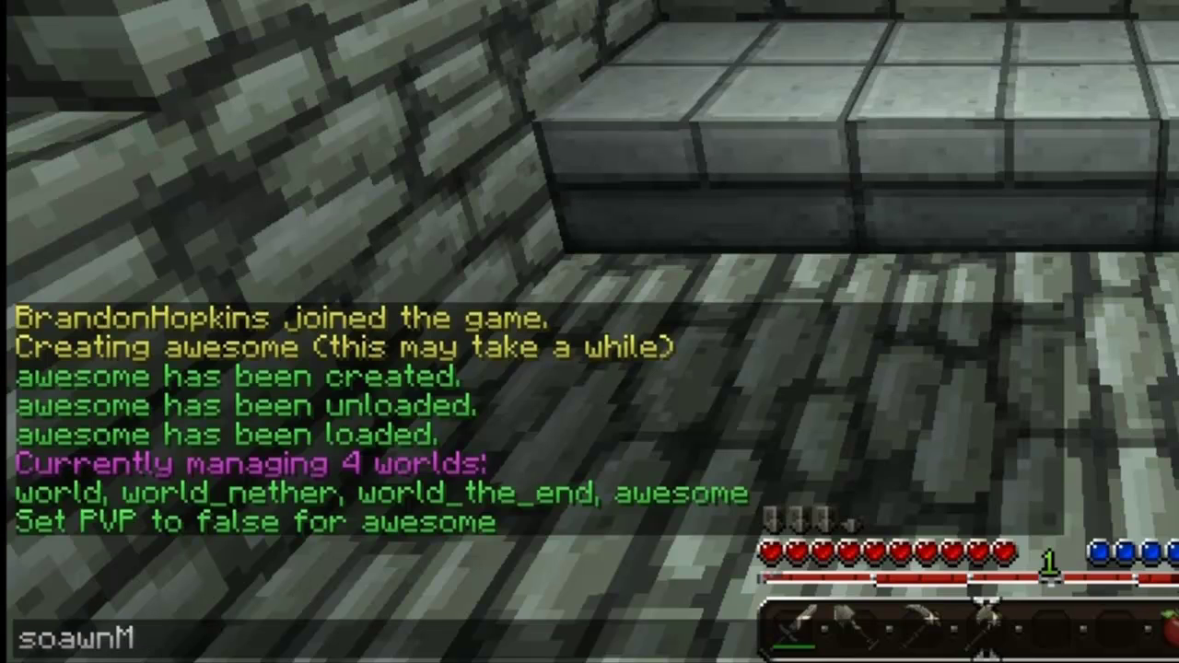
pyautogui.write('onster')
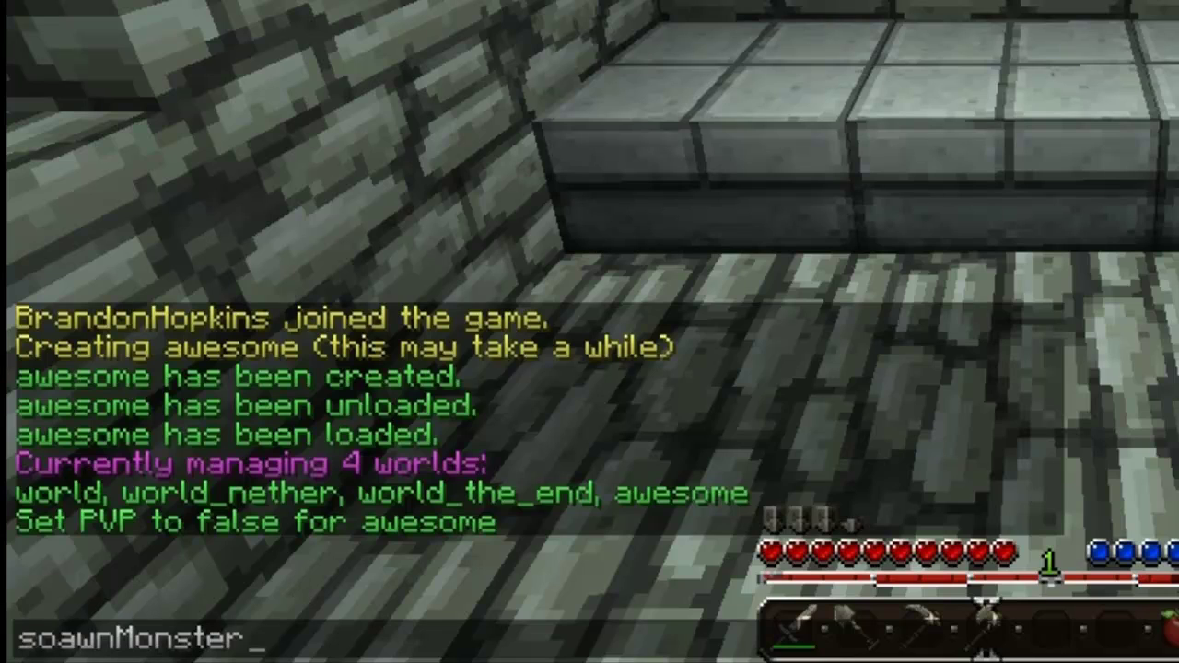
pyautogui.press('BackSpace')
pyautogui.press('BackSpace')
pyautogui.press('BackSpace')
pyautogui.press('BackSpace')
pyautogui.press('BackSpace')
pyautogui.press('BackSpace')
pyautogui.press('BackSpace')
pyautogui.press('BackSpace')
pyautogui.press('BackSpace')
pyautogui.press('BackSpace')
pyautogui.press('BackSpace')
pyautogui.press('BackSpace')
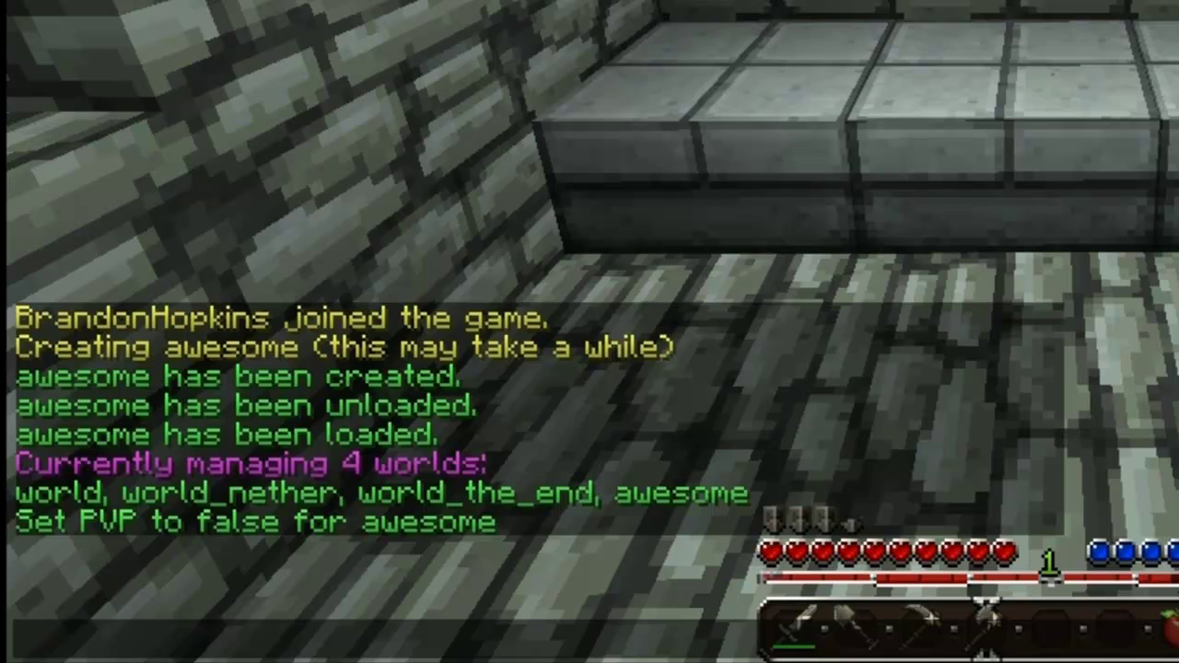
pyautogui.write('/dd')
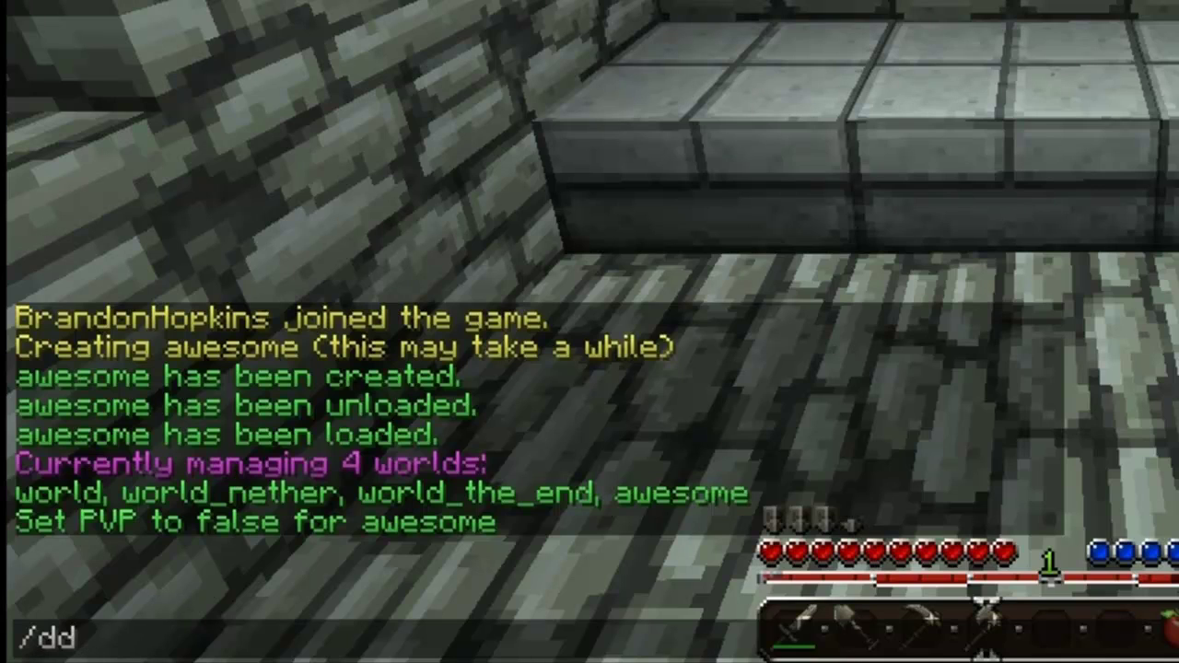
pyautogui.write(' mod')
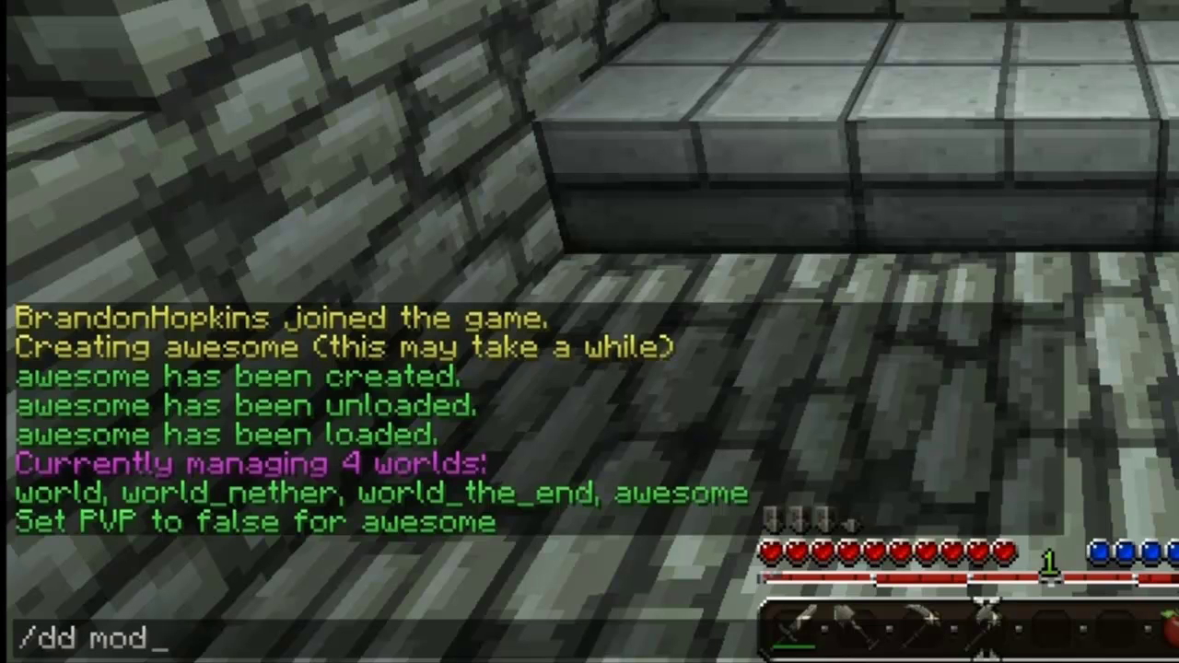
pyautogui.write('ify awesome')
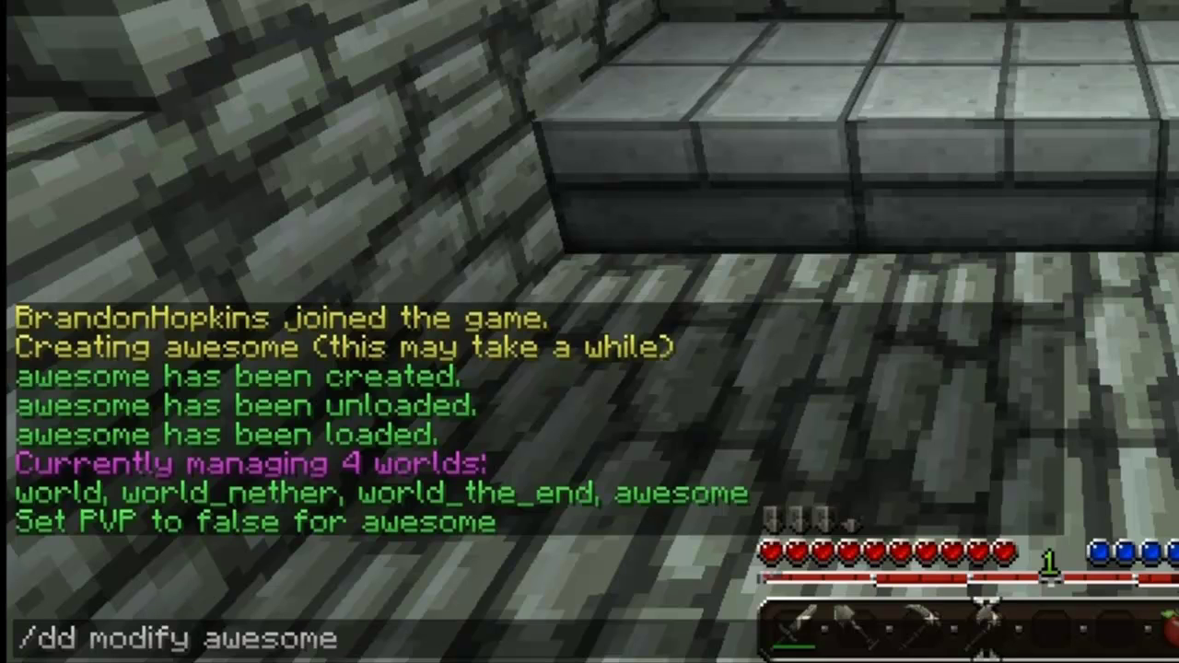
pyautogui.write(' gamemode cr')
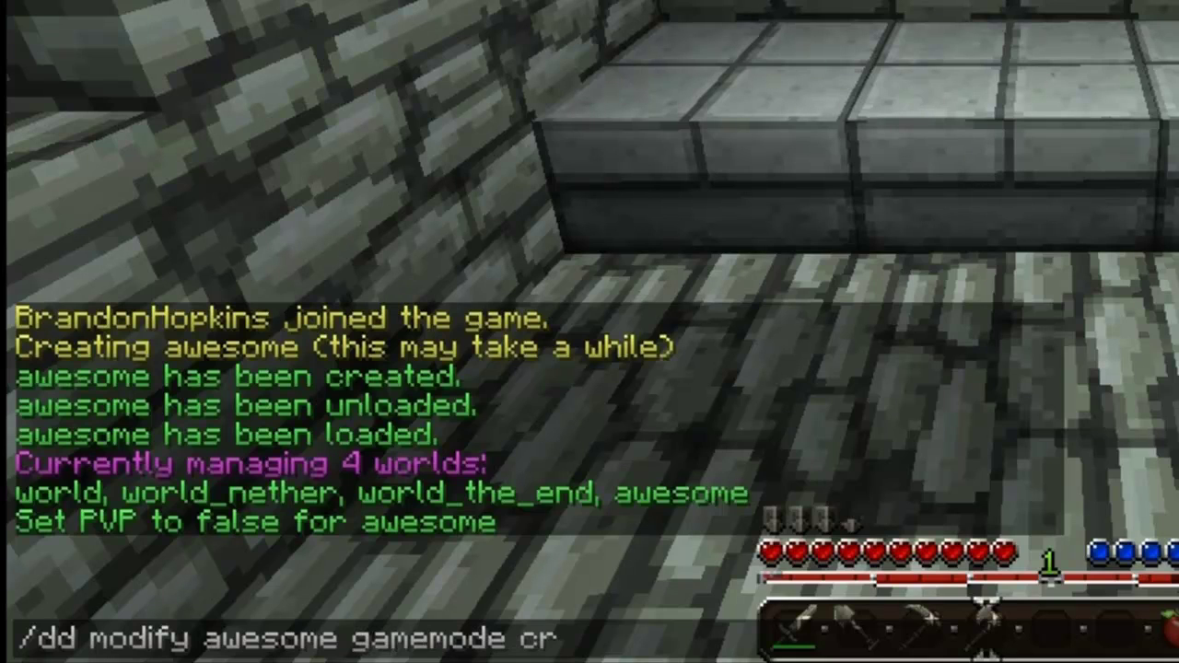
pyautogui.write('eat')
pyautogui.press('Return')
pyautogui.press('t')
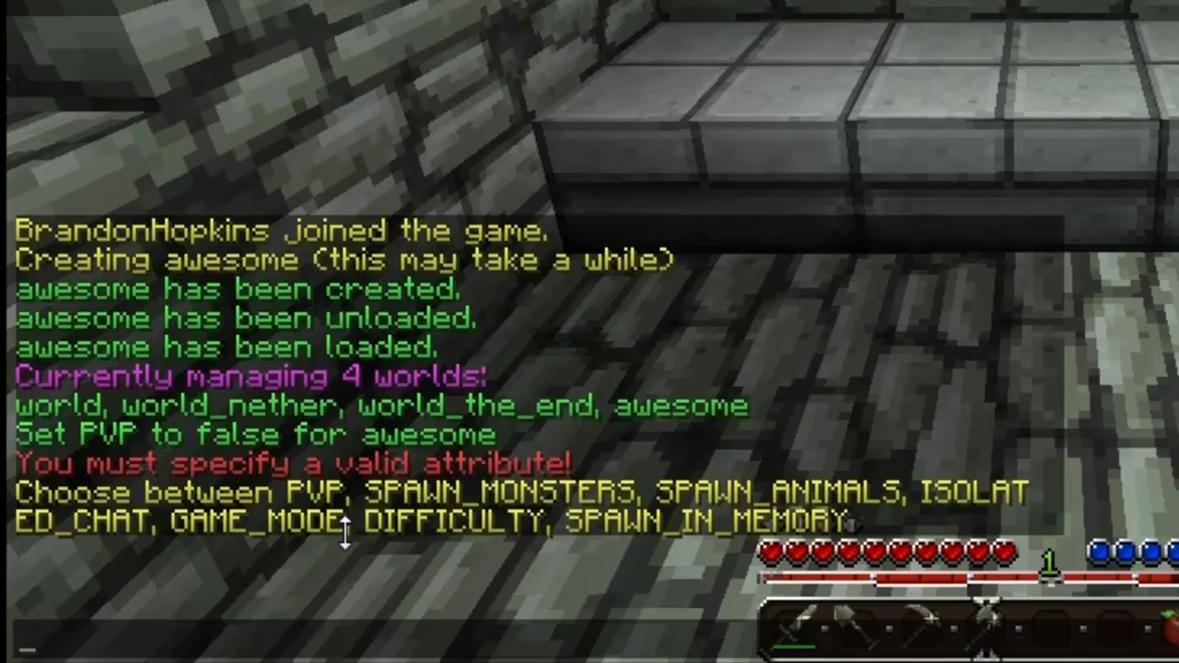
# Run /dd teleport awesome to arrive on the grassy ocean island
pyautogui.press('Escape')
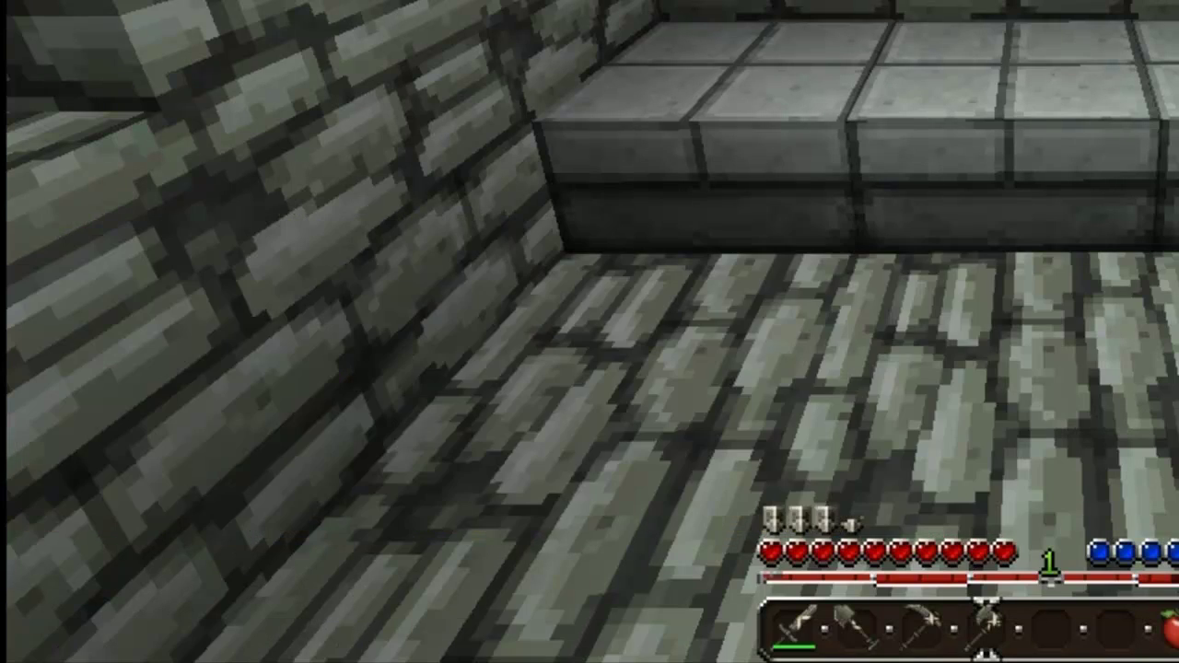
pyautogui.press('t')
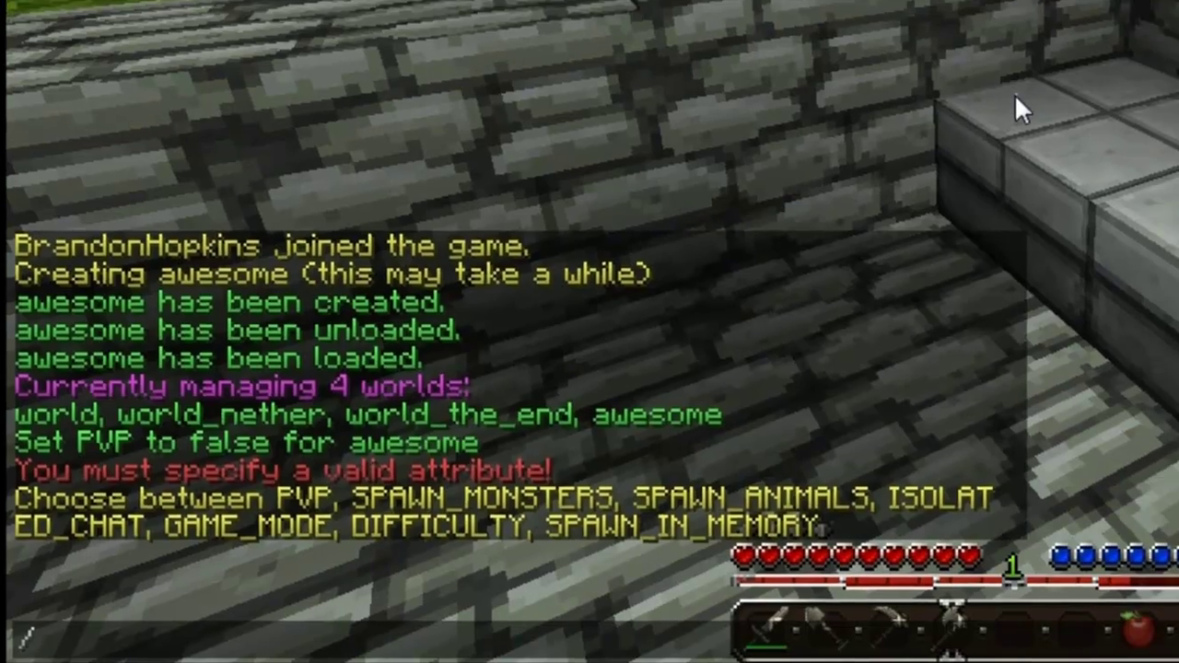
pyautogui.write('/dd t')
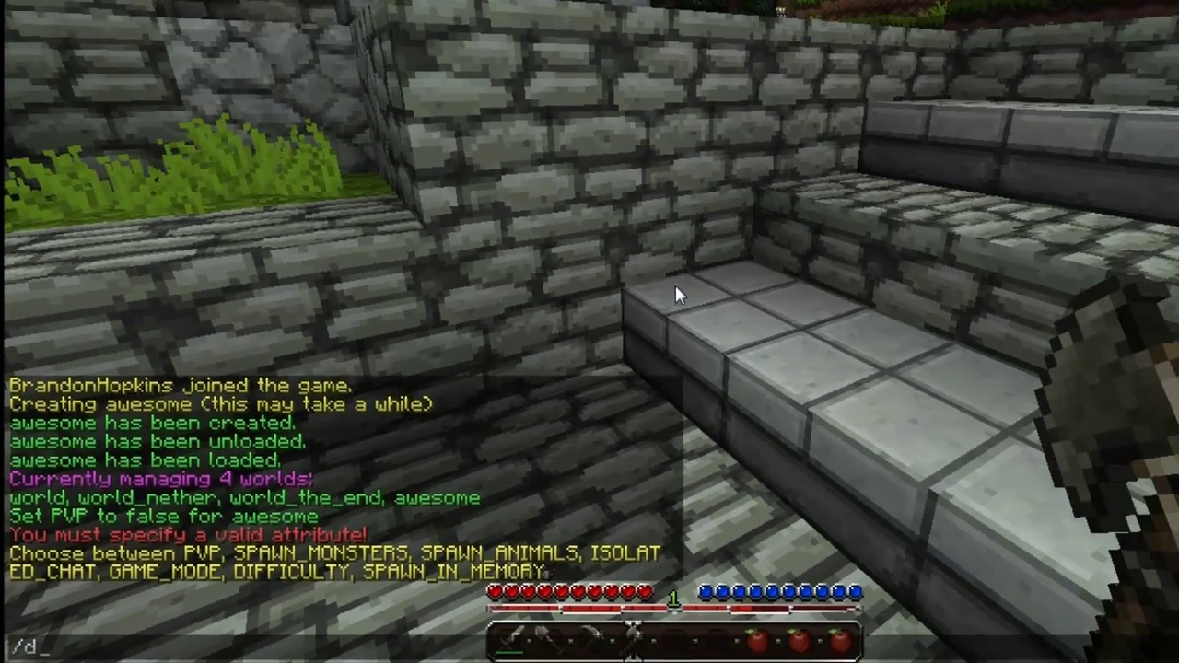
pyautogui.write('ele')
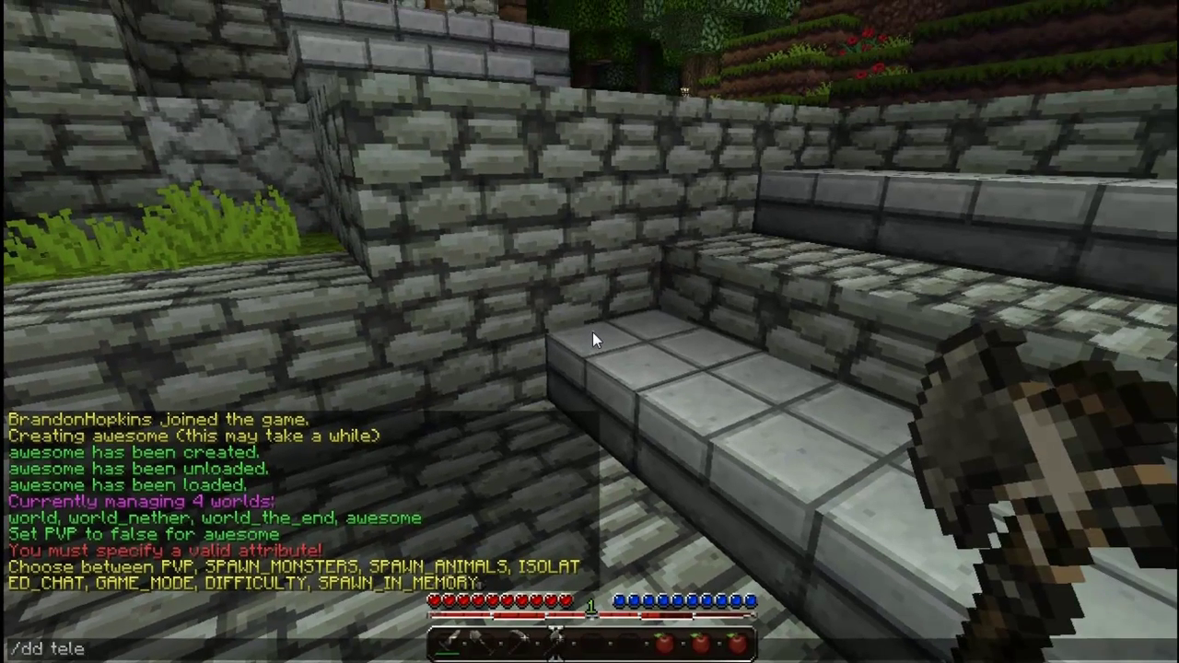
pyautogui.write('port awesome')
pyautogui.press('Return')
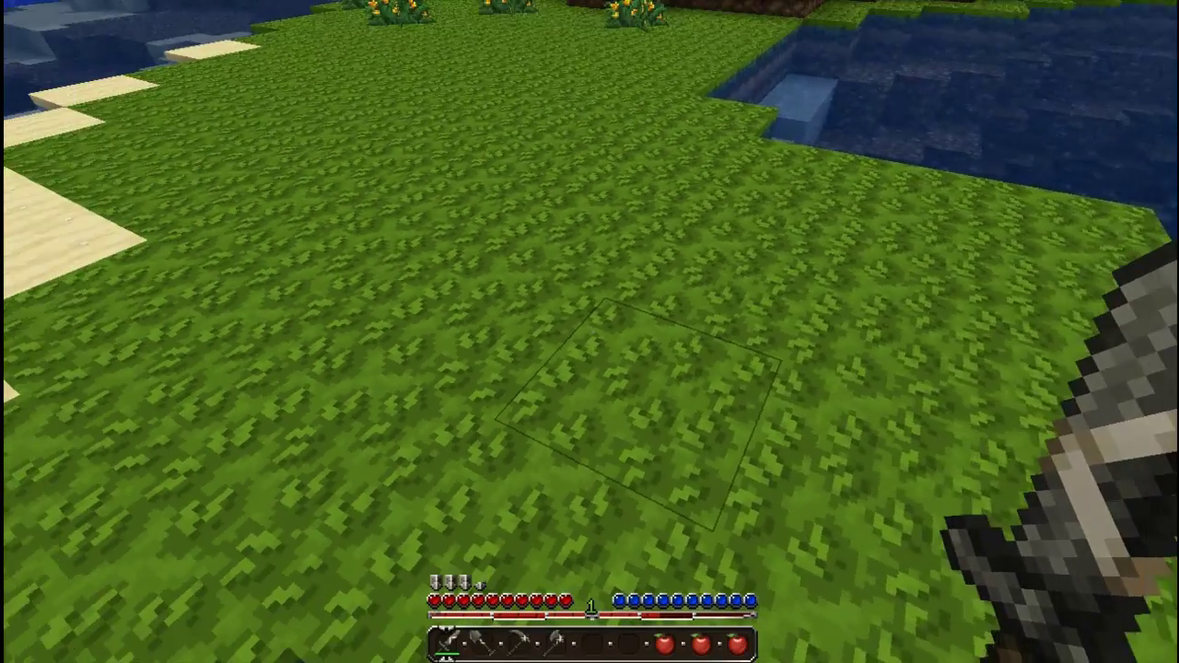
# Run /dd spawn to set awesome's spawn point at the current spot
pyautogui.press('/')
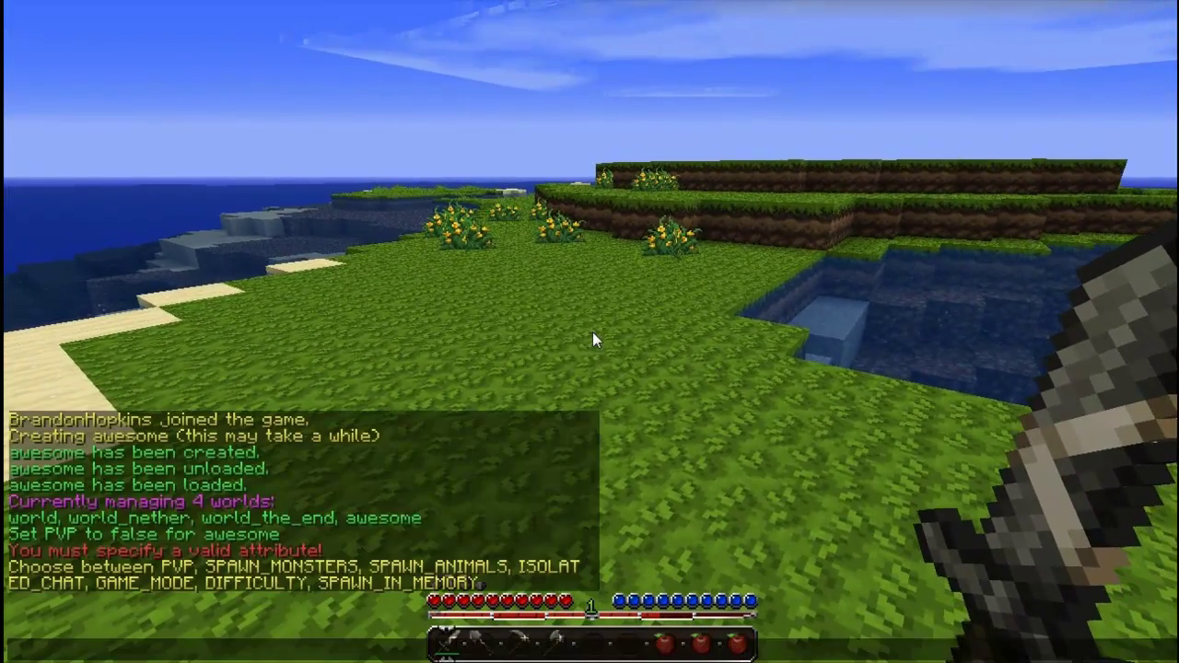
pyautogui.write('dd spa')
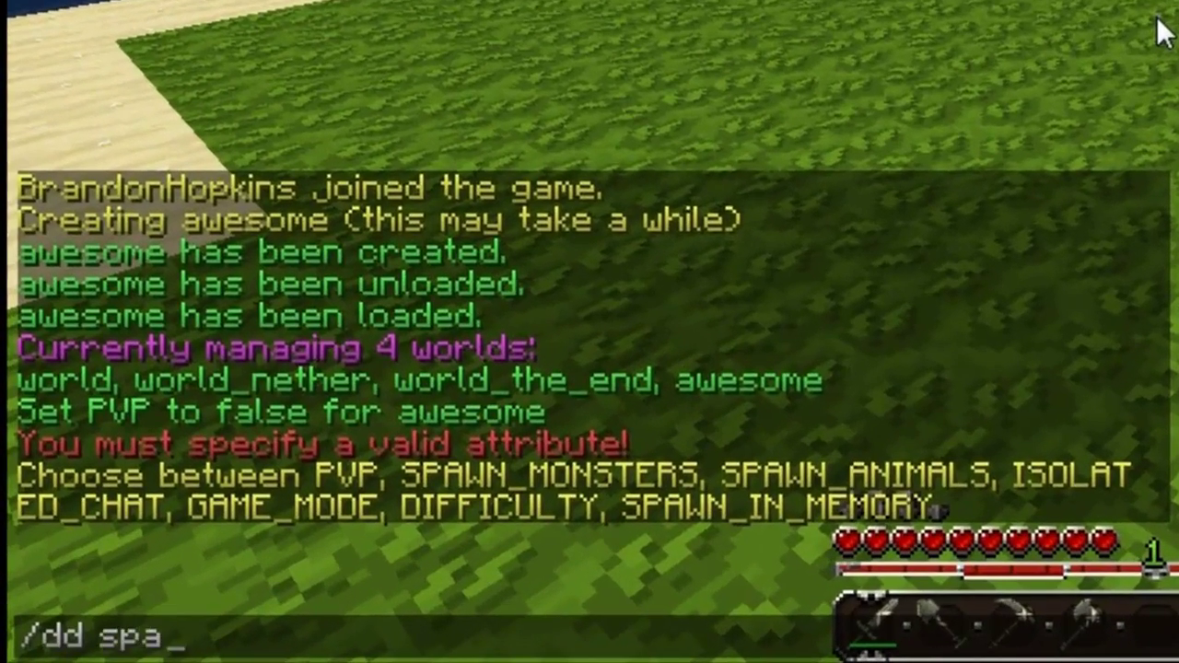
pyautogui.write('wn')
pyautogui.press('Return')
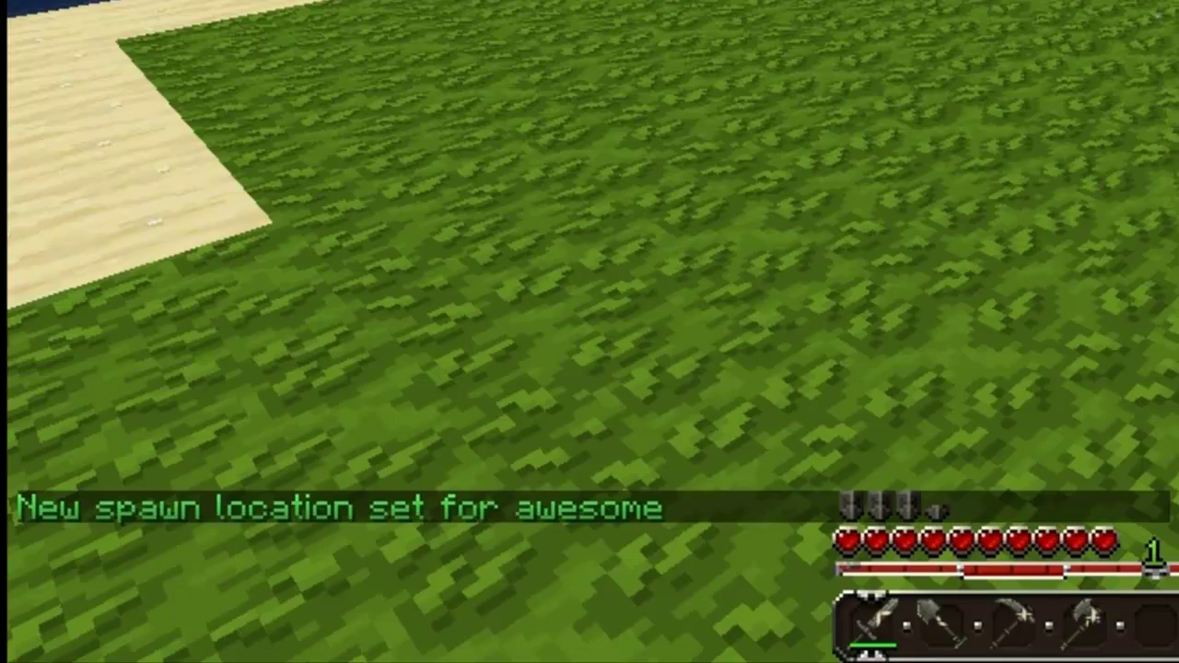